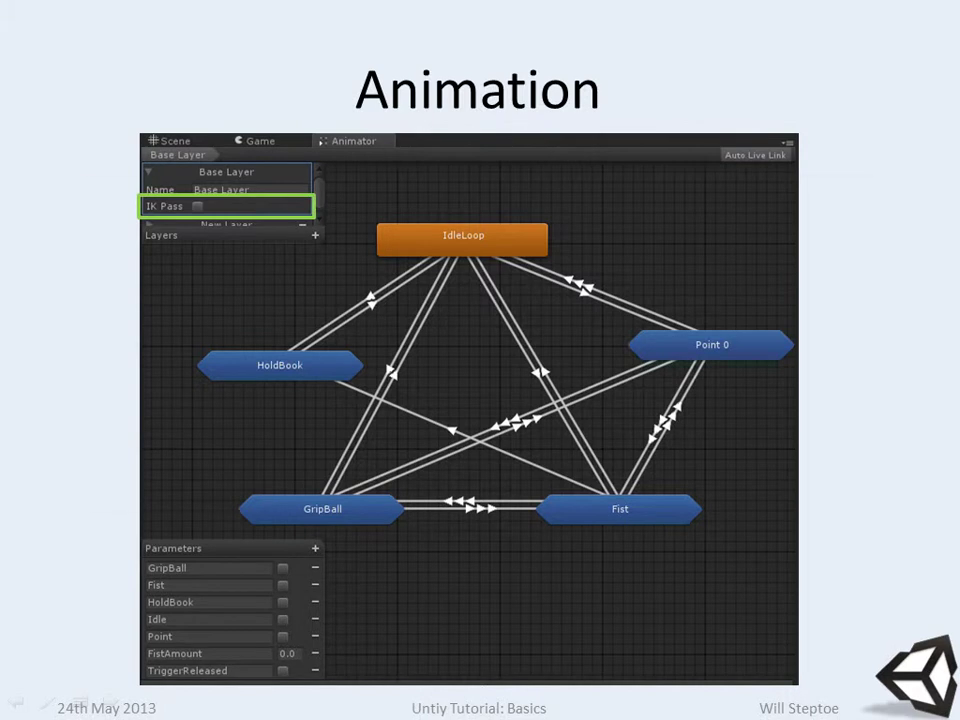
Step: Switch to Unity and open the recently used project SkyDrive\Code\rift\tests
{"action": "key", "text": "alt+Tab"}
{"action": "key", "text": "alt+Tab"}
{"action": "key", "text": "alt+shift+Tab"}
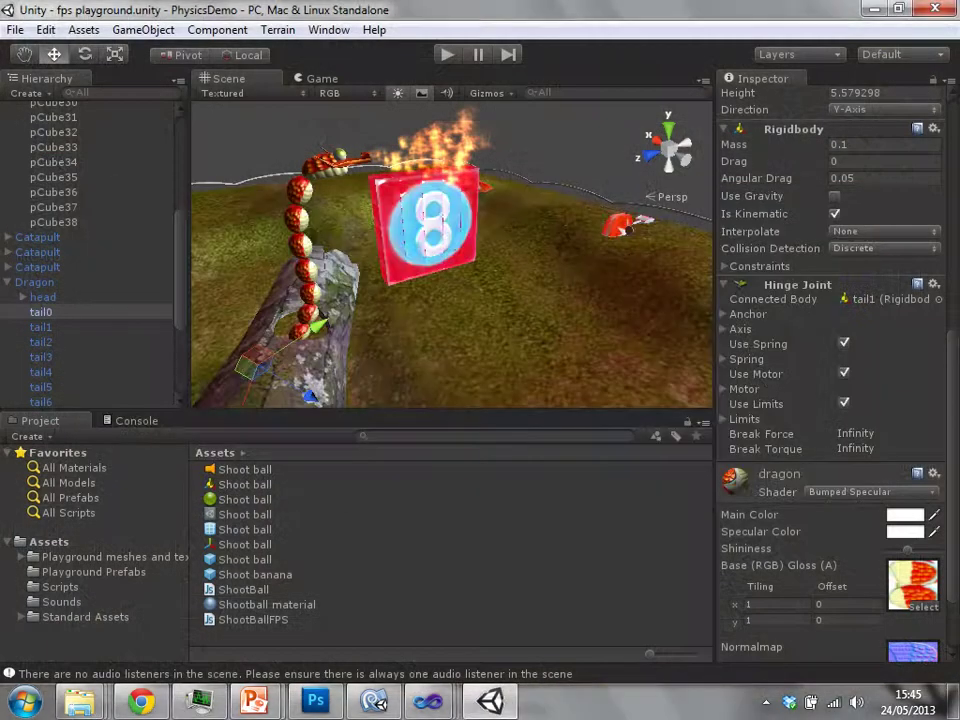
{"action": "left_click", "coordinate": [15, 29]}
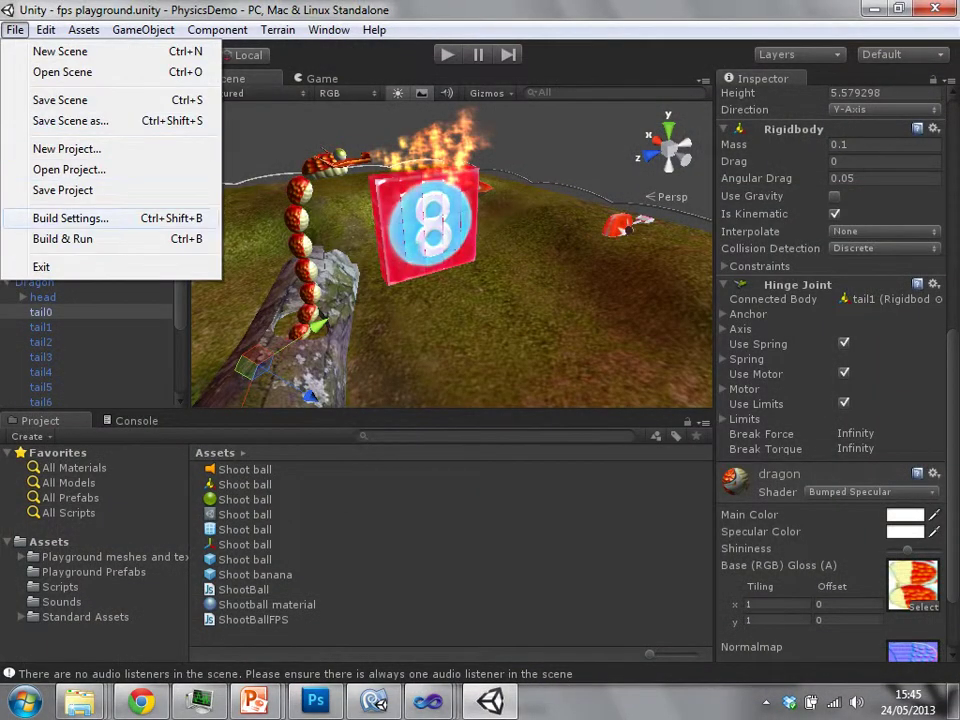
{"action": "left_click", "coordinate": [64, 169]}
{"action": "key", "text": "Down"}
{"action": "key", "text": "Down"}
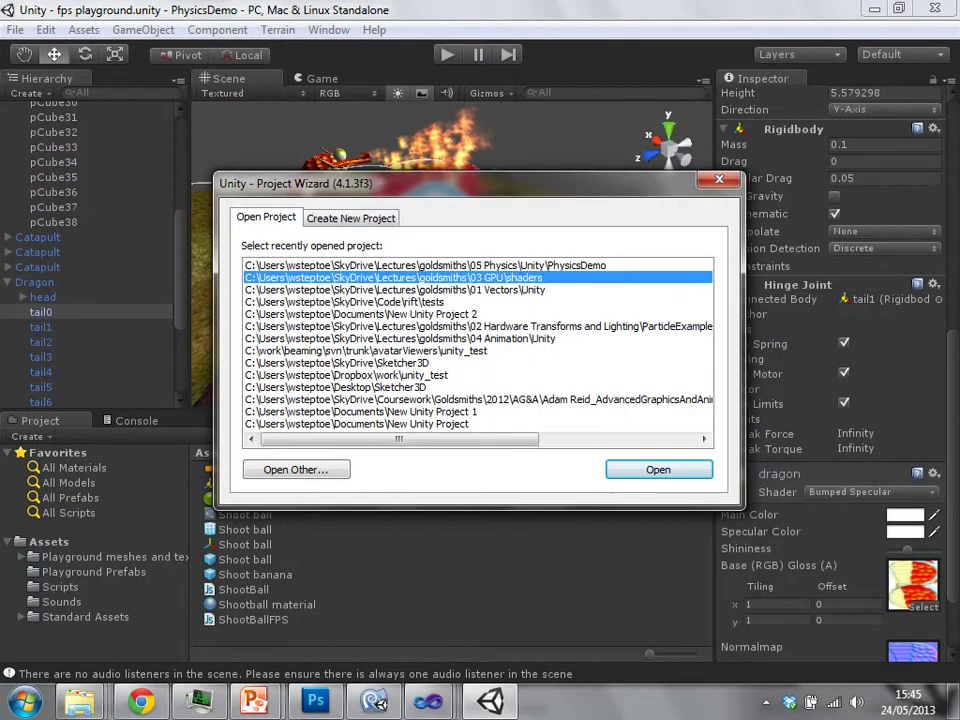
{"action": "key", "text": "Up"}
{"action": "key", "text": "Down"}
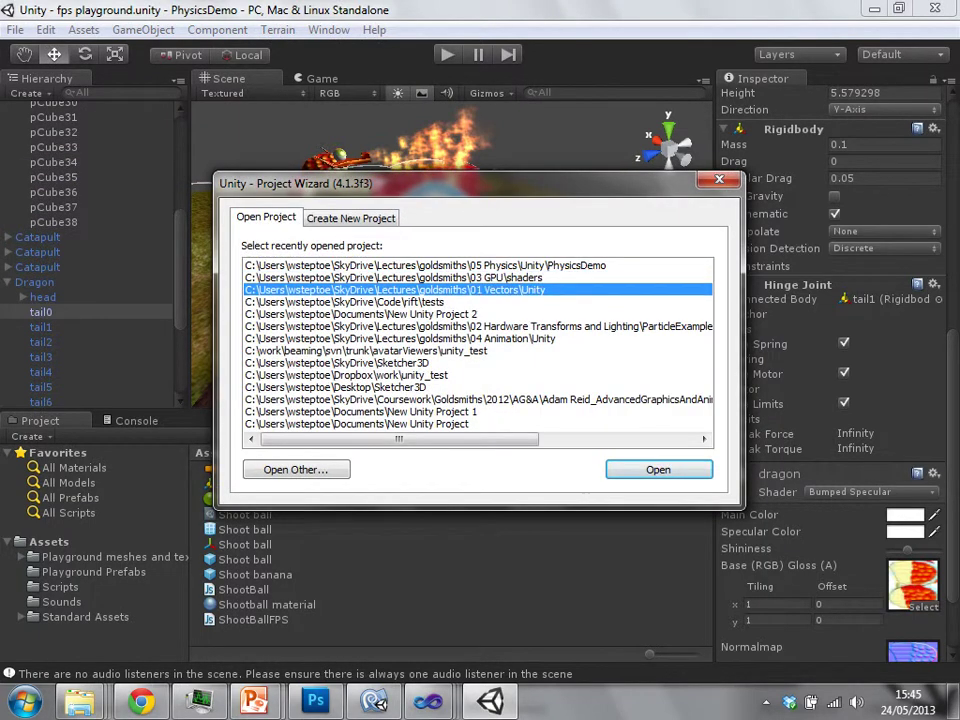
{"action": "key", "text": "Down"}
{"action": "key", "text": "Return"}
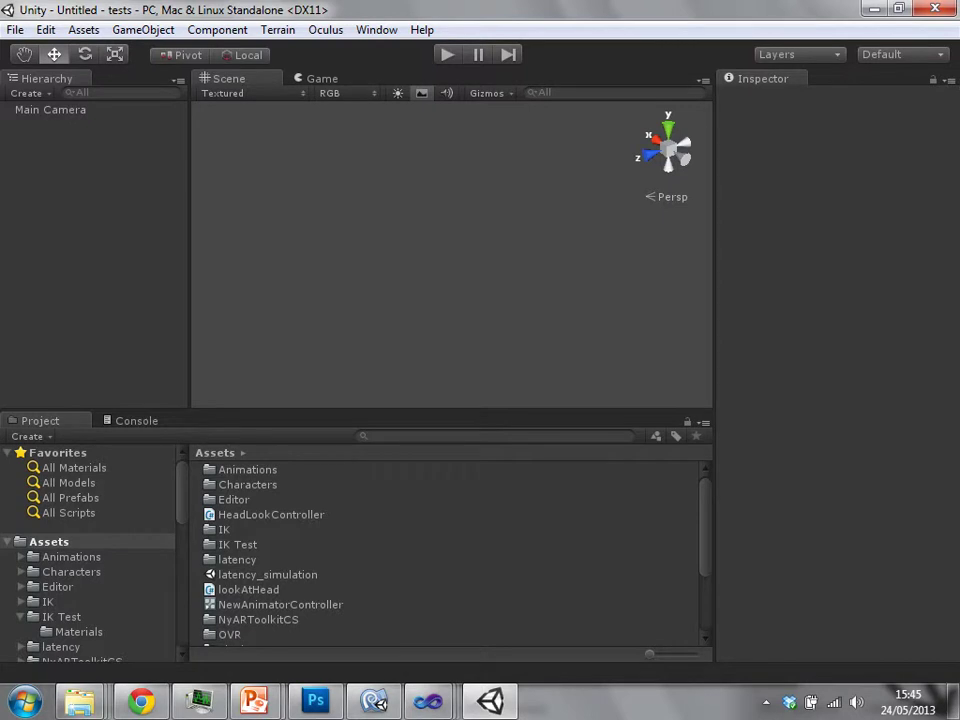
Step: Filter the project assets by the Scene type and open the SixenseHands scene
{"action": "left_click", "coordinate": [656, 436]}
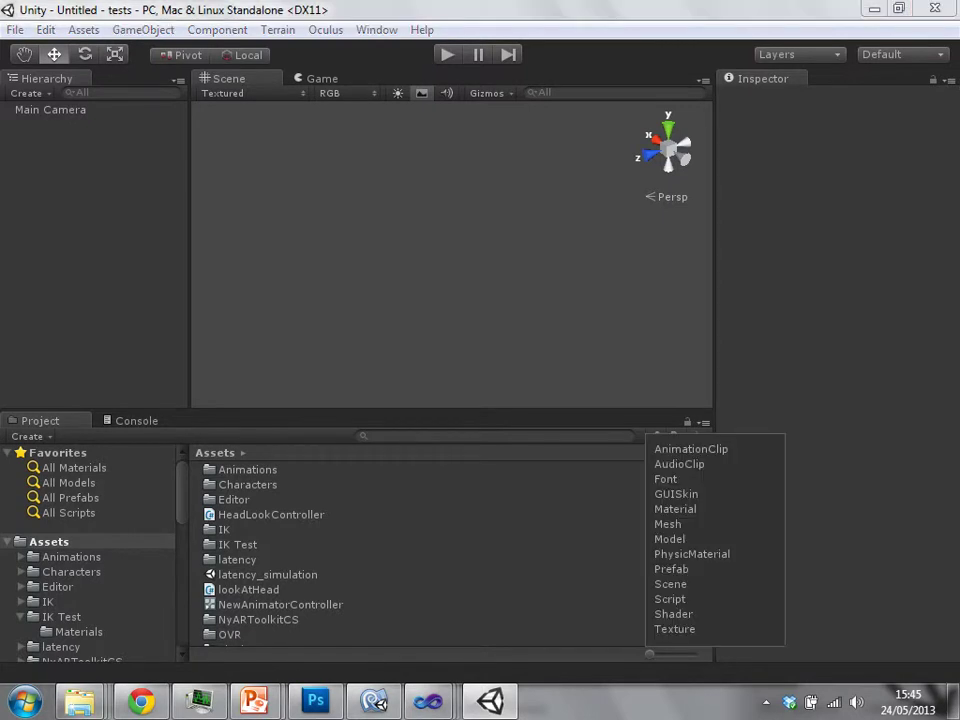
{"action": "left_click", "coordinate": [670, 584]}
{"action": "left_click", "coordinate": [238, 575]}
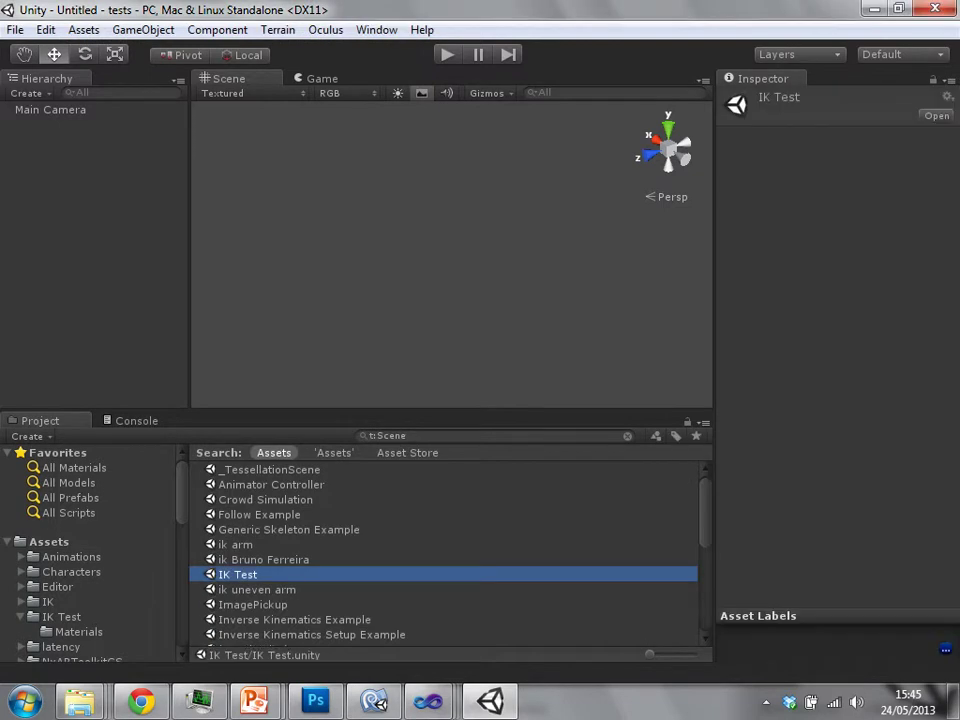
{"action": "scroll", "coordinate": [238, 575], "scroll_direction": "down", "scroll_amount": 5}
{"action": "scroll", "coordinate": [238, 575], "scroll_direction": "up", "scroll_amount": 4}
{"action": "scroll", "coordinate": [238, 575], "scroll_direction": "down", "scroll_amount": 3}
{"action": "scroll", "coordinate": [450, 555], "scroll_direction": "up", "scroll_amount": 3}
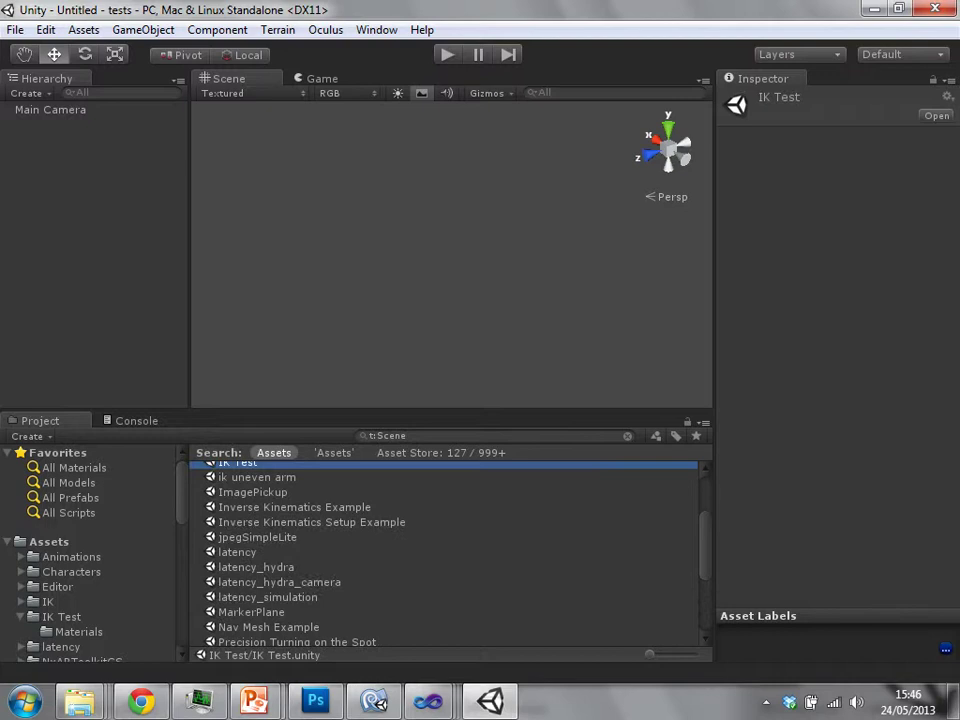
{"action": "scroll", "coordinate": [450, 555], "scroll_direction": "down", "scroll_amount": 5}
{"action": "double_click", "coordinate": [256, 565]}
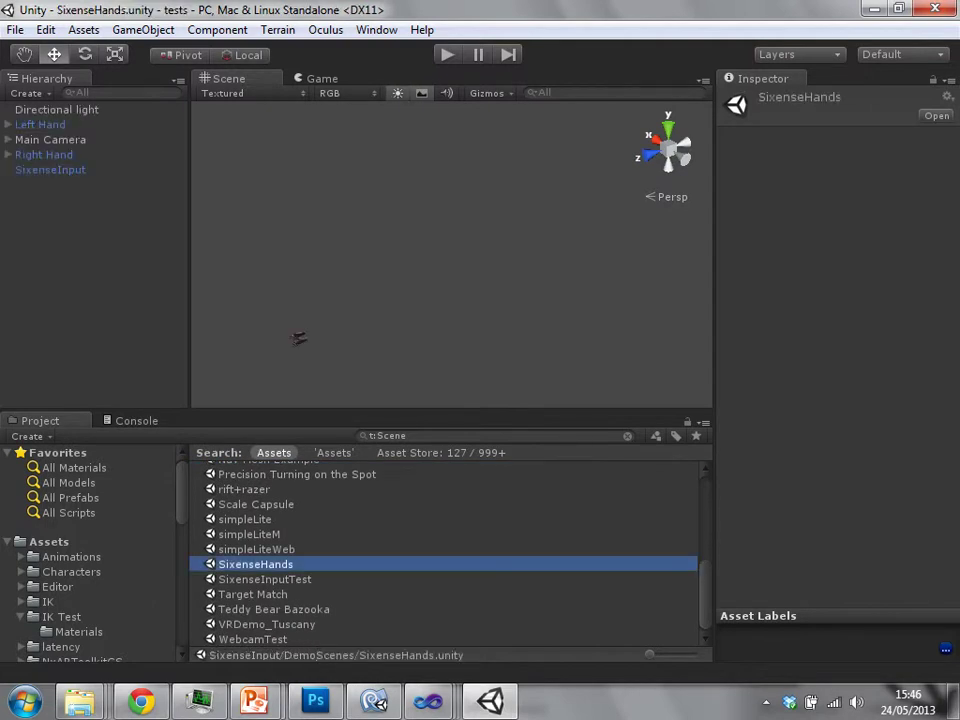
Step: Test-run the SixenseHands scene, stop it, and select the right hand in the Scene view
{"action": "key", "text": "ctrl+p"}
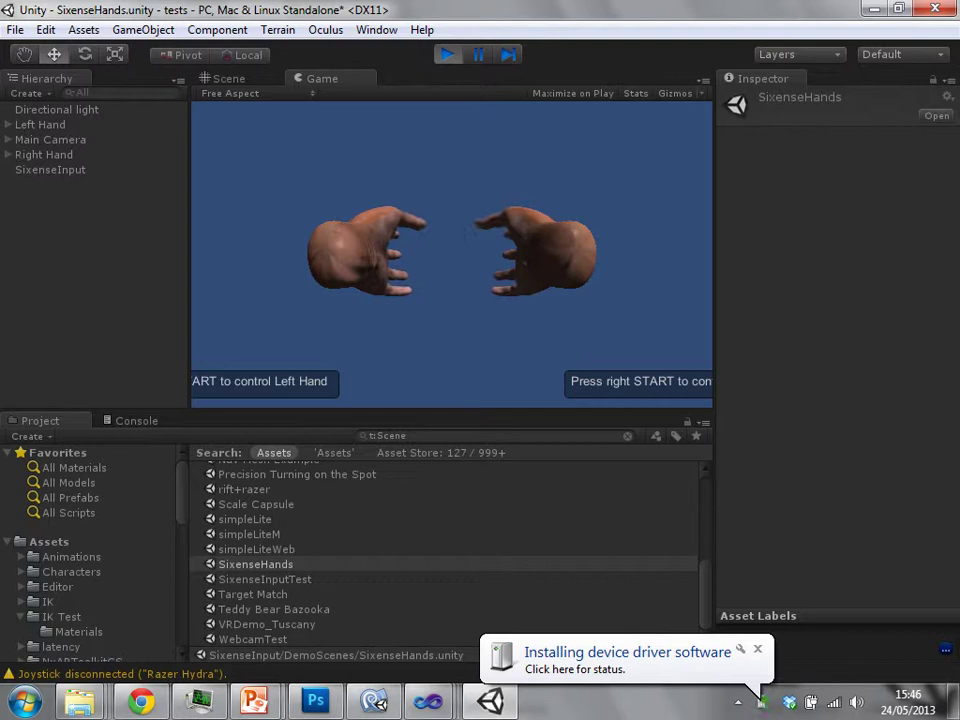
{"action": "key", "text": "ctrl+p"}
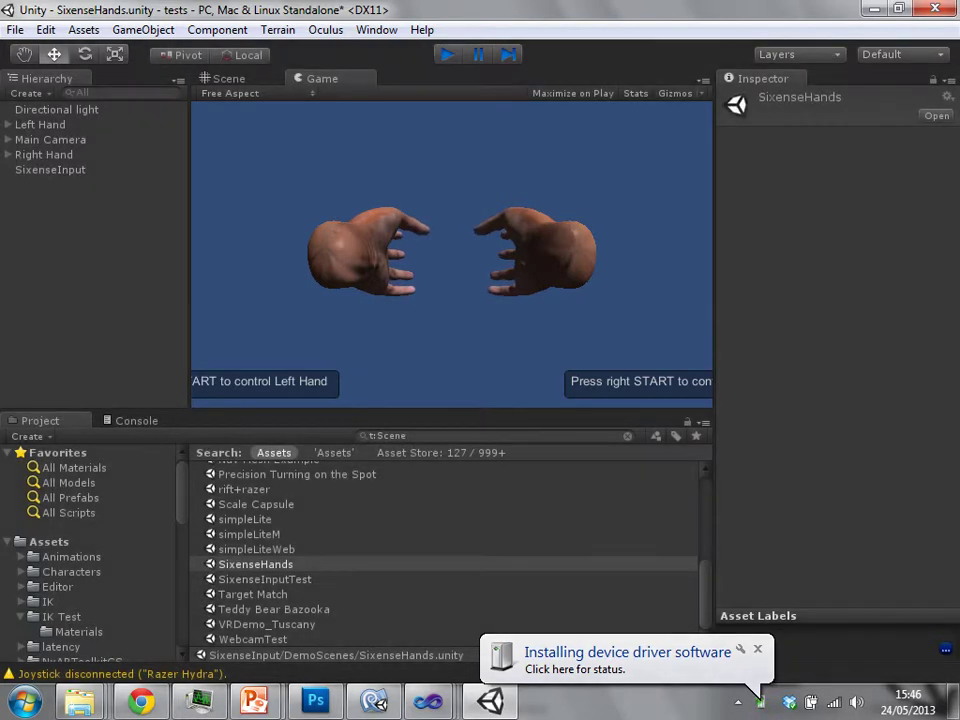
{"action": "left_click", "coordinate": [299, 338]}
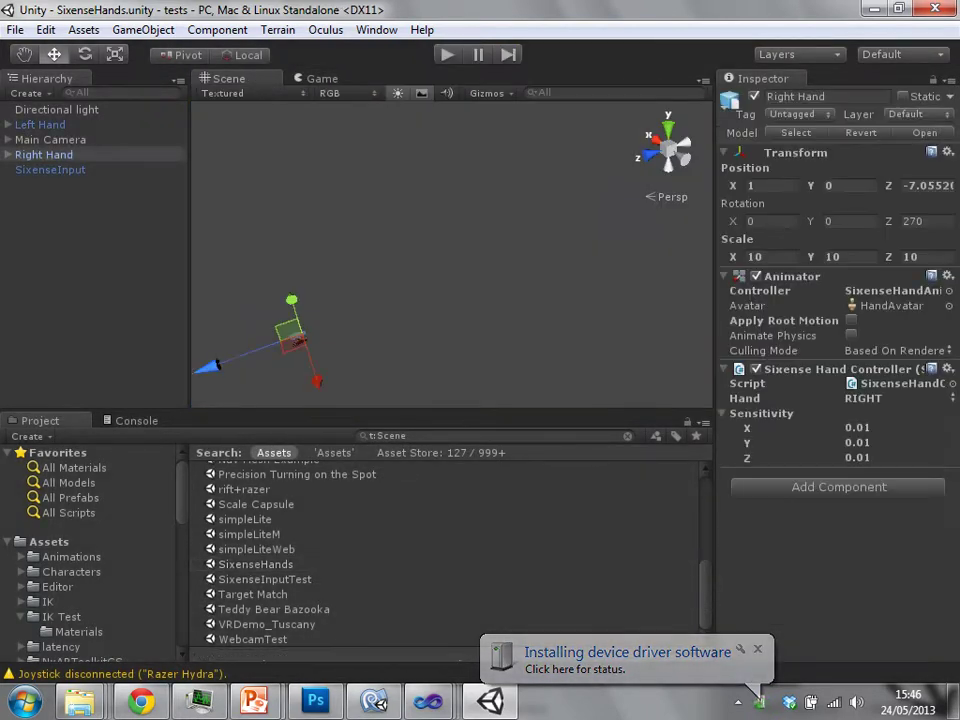
{"action": "middle_click_drag", "start_coordinate": [299, 338], "coordinate": [431, 234]}
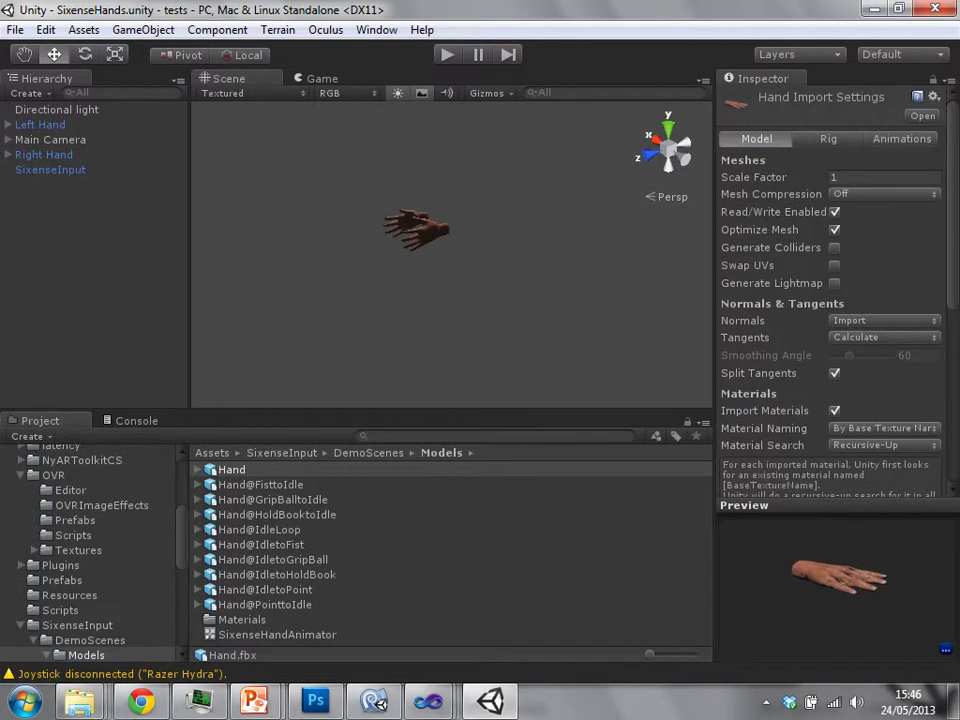
Step: Show the Hand model's source file, Hand.fbx, in Windows Explorer
{"action": "left_click", "coordinate": [260, 484]}
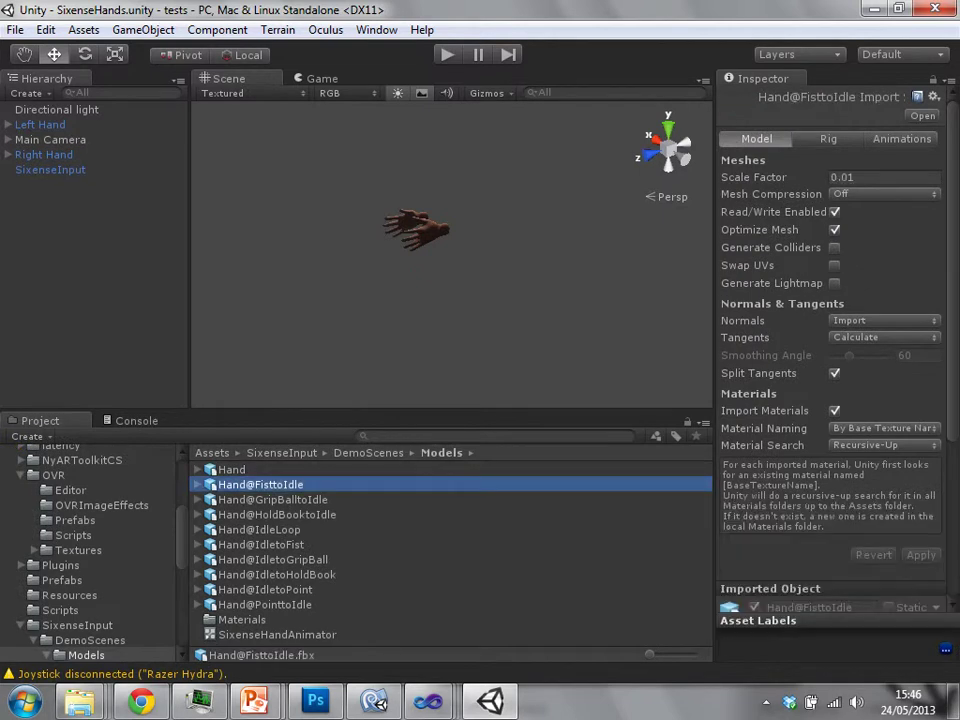
{"action": "right_click", "coordinate": [231, 469]}
{"action": "left_click", "coordinate": [300, 199]}
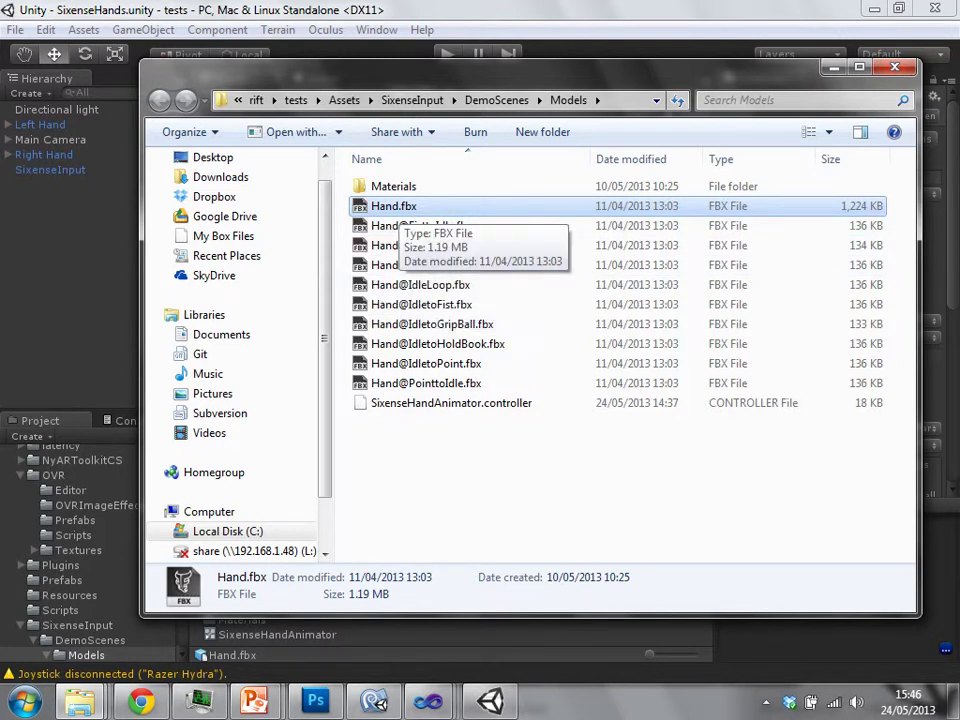
{"action": "left_click_drag", "start_coordinate": [399, 206], "coordinate": [397, 160]}
Step: Search the installed programs for "3ds" and launch 3ds Max
{"action": "key", "text": "super"}
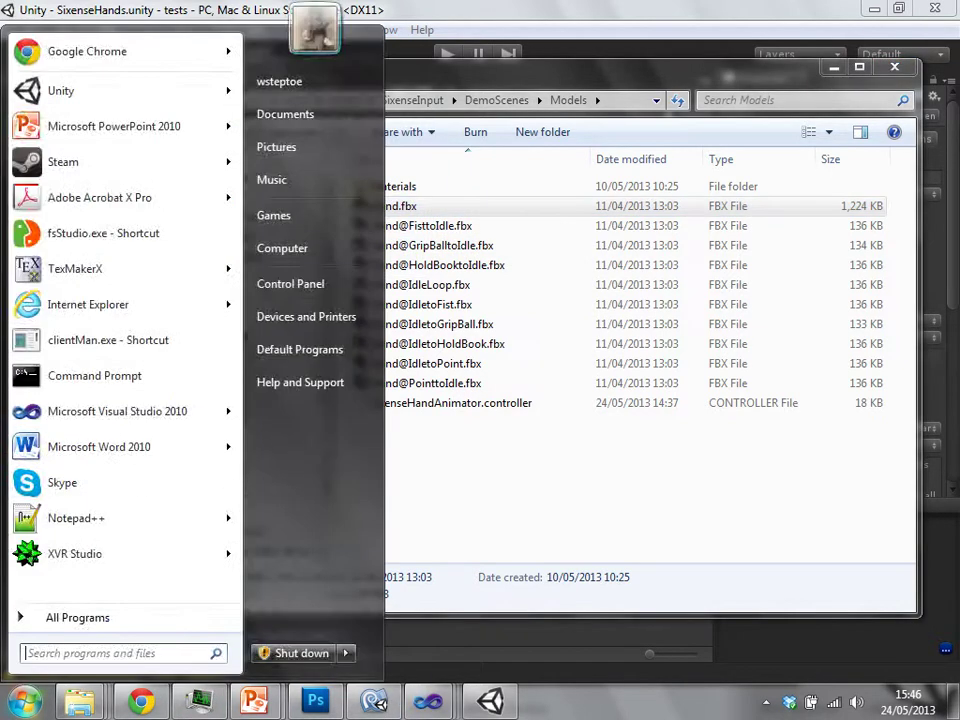
{"action": "type", "text": "3ds"}
{"action": "key", "text": "Return"}
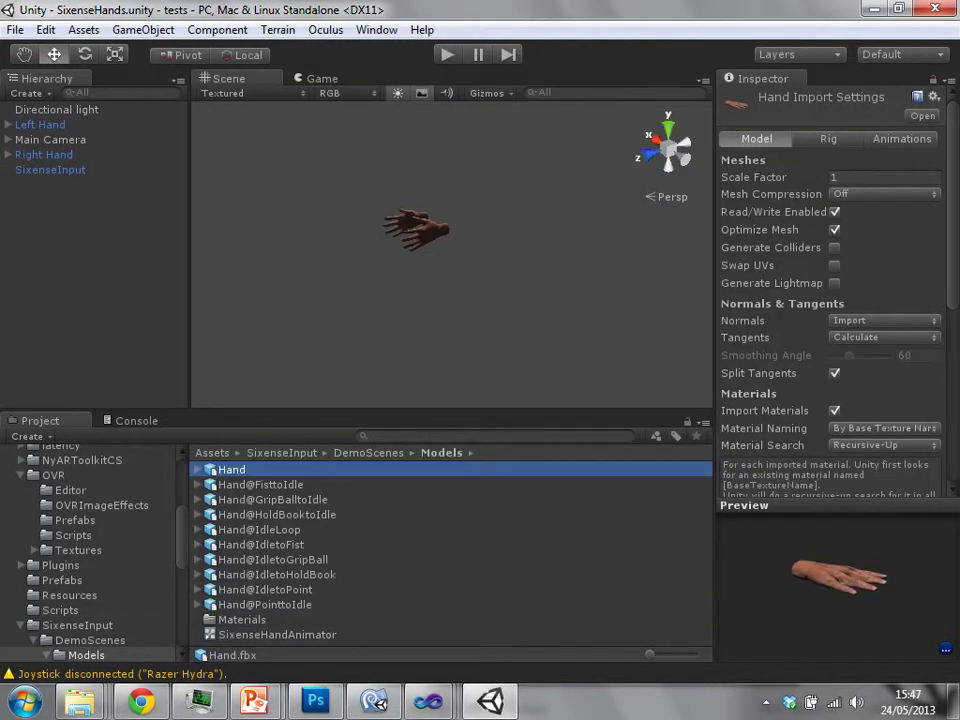
Step: Check the driver installation status of the Razer Hydra and close the status window
{"action": "left_click", "coordinate": [766, 702]}
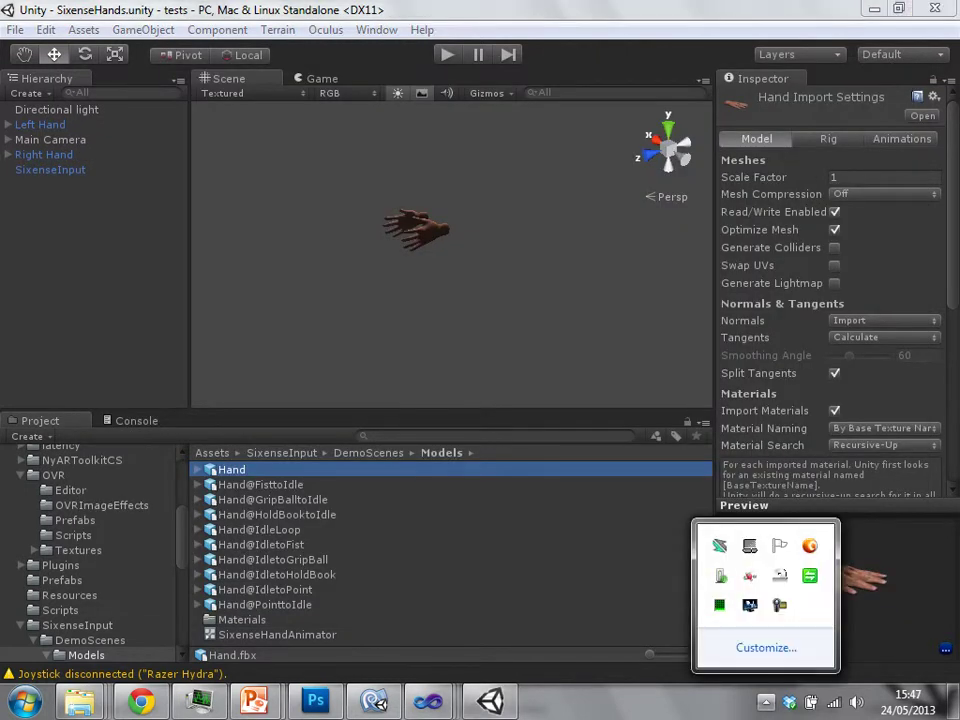
{"action": "left_click", "coordinate": [720, 576]}
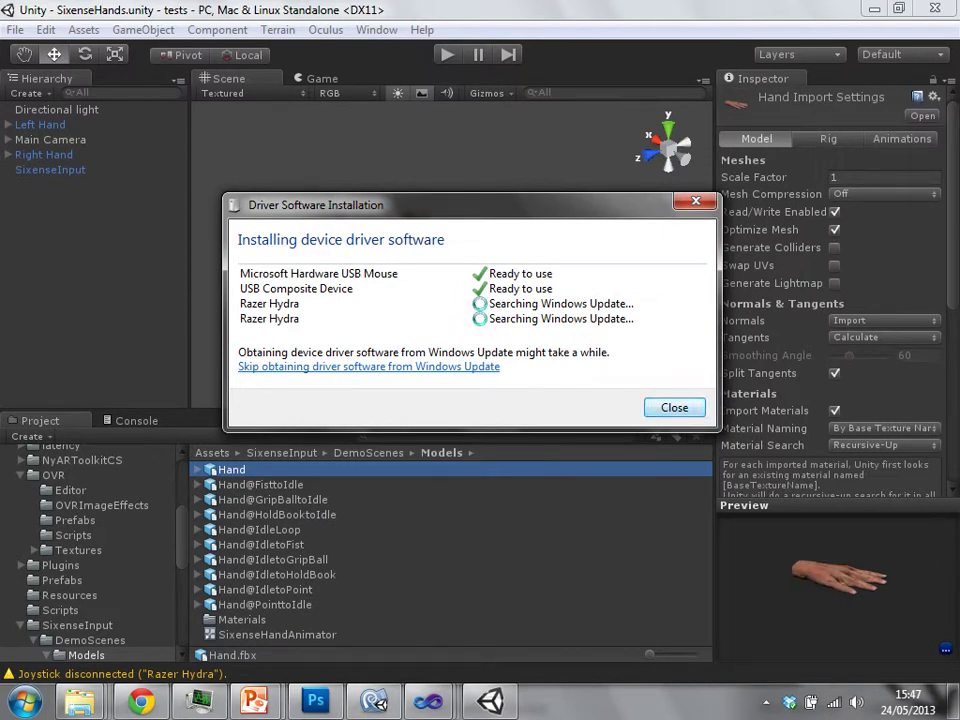
{"action": "mouse_move", "coordinate": [374, 700]}
{"action": "key", "text": "Return"}
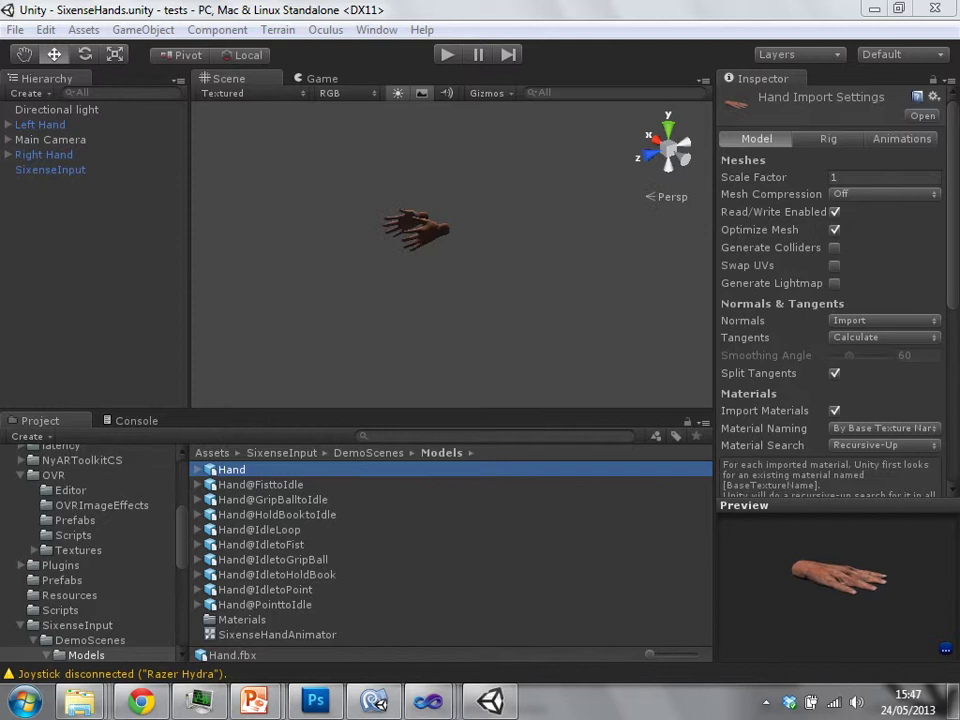
Step: Select the left hand in the scene and open the SixenseHandAnimator controller to examine its state graph
{"action": "middle_click_drag", "start_coordinate": [428, 234], "coordinate": [425, 248]}
{"action": "left_click", "coordinate": [425, 250]}
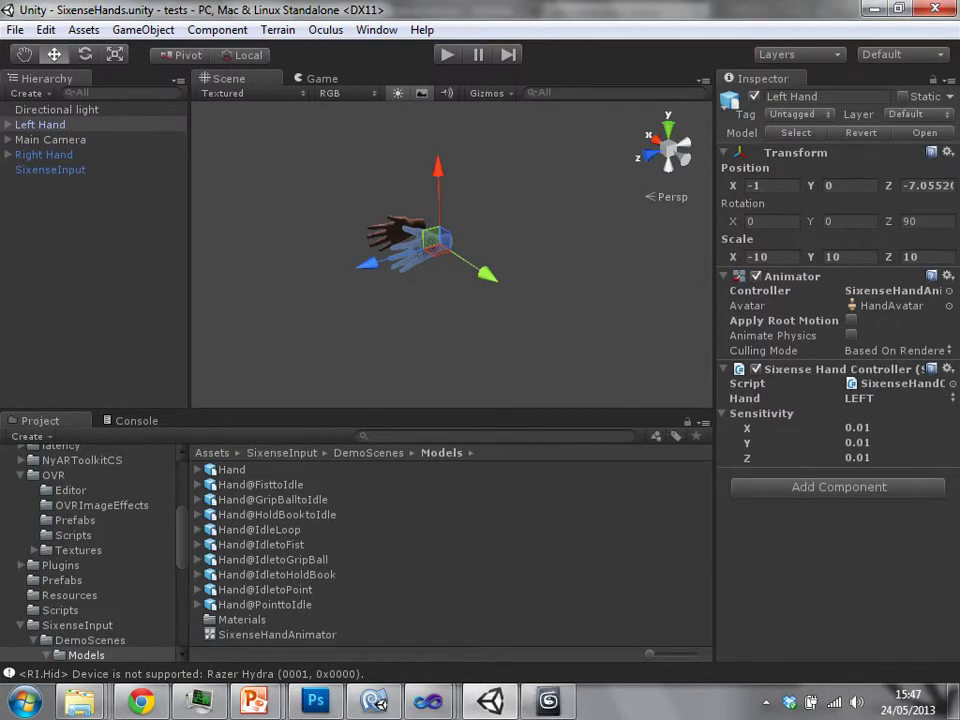
{"action": "double_click", "coordinate": [277, 635]}
{"action": "middle_click_drag", "start_coordinate": [470, 242], "coordinate": [615, 208]}
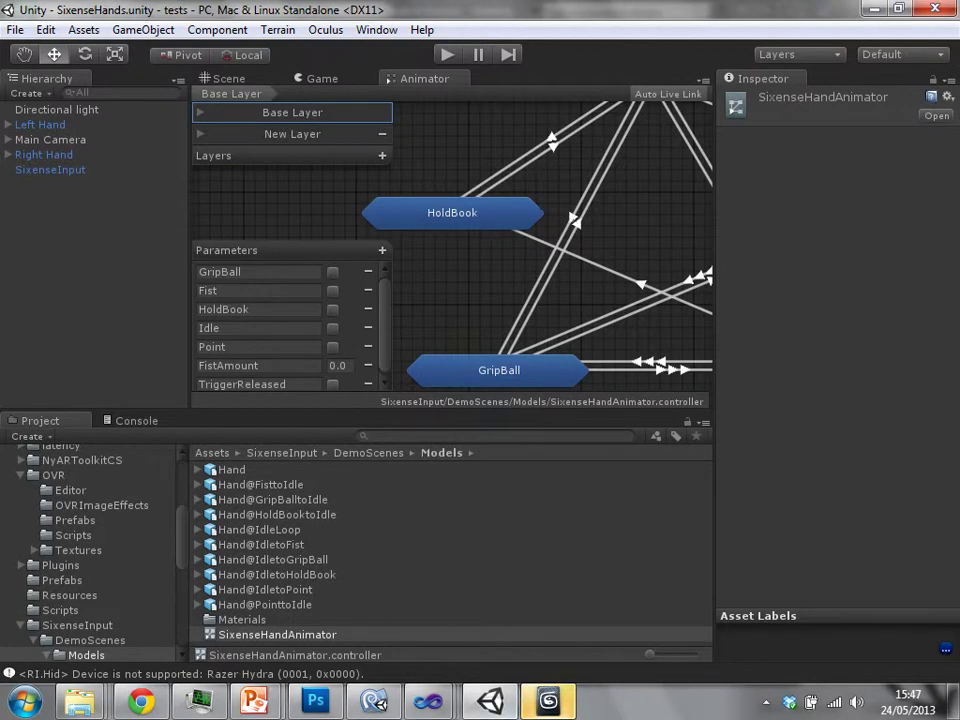
Step: Switch to 3ds Max and import Hand.fbx from the Models folder into the empty scene
{"action": "left_click", "coordinate": [548, 701]}
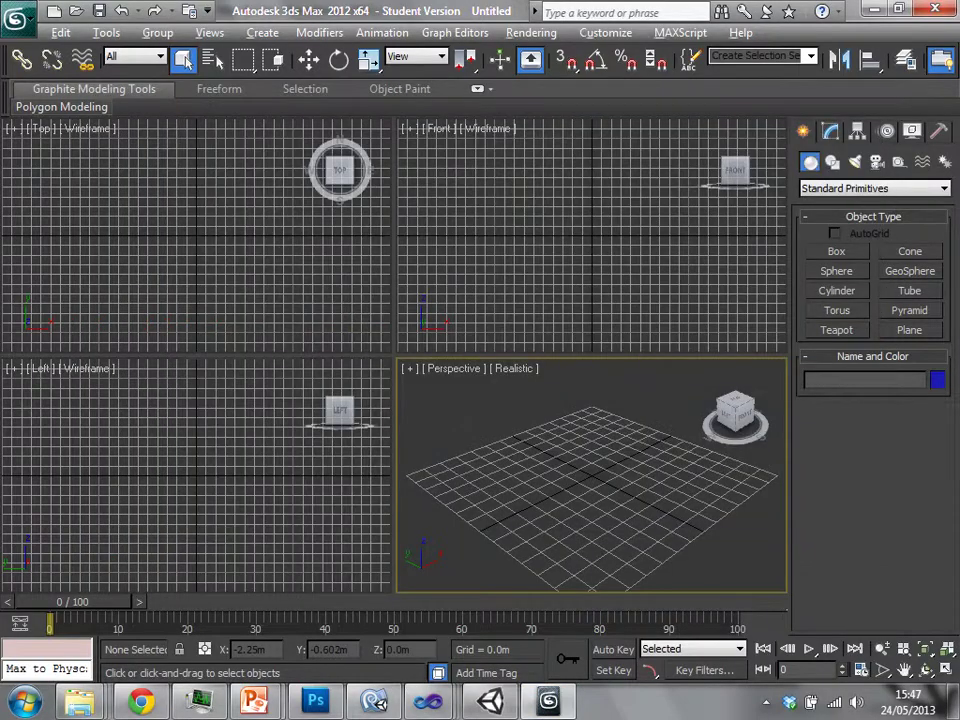
{"action": "key", "text": "alt+Tab"}
{"action": "key", "text": "alt+Tab"}
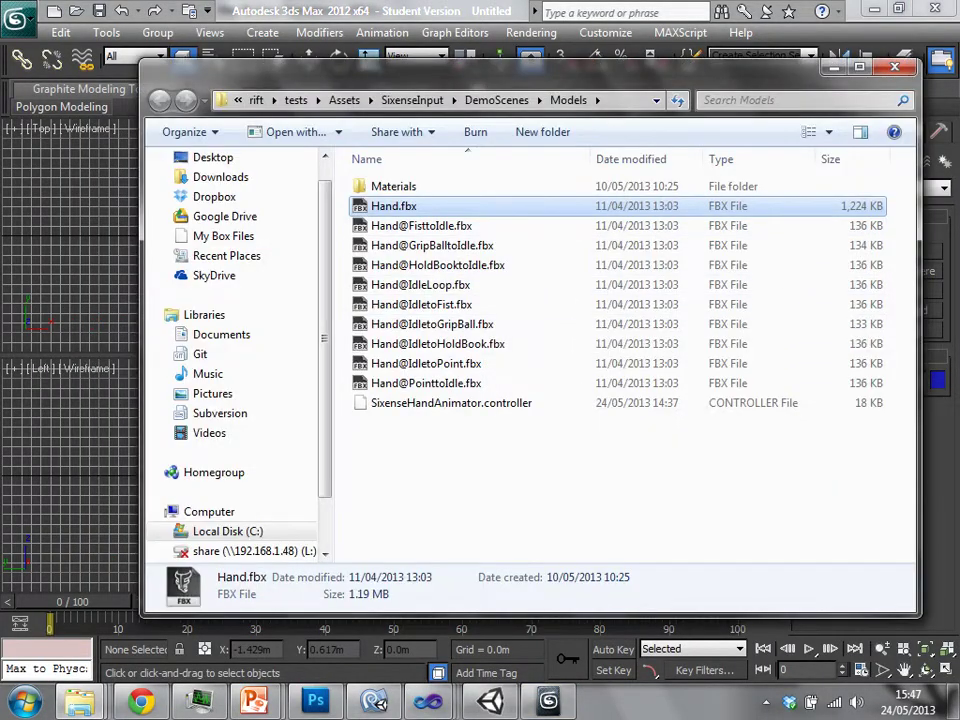
{"action": "left_click_drag", "start_coordinate": [393, 206], "coordinate": [86, 241]}
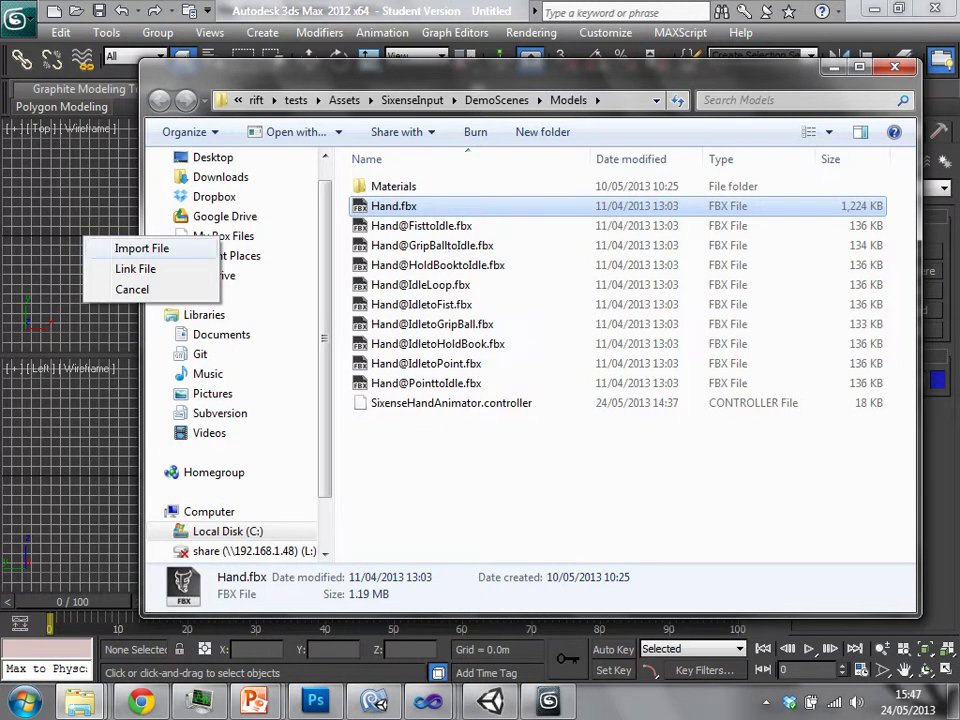
{"action": "left_click", "coordinate": [95, 248]}
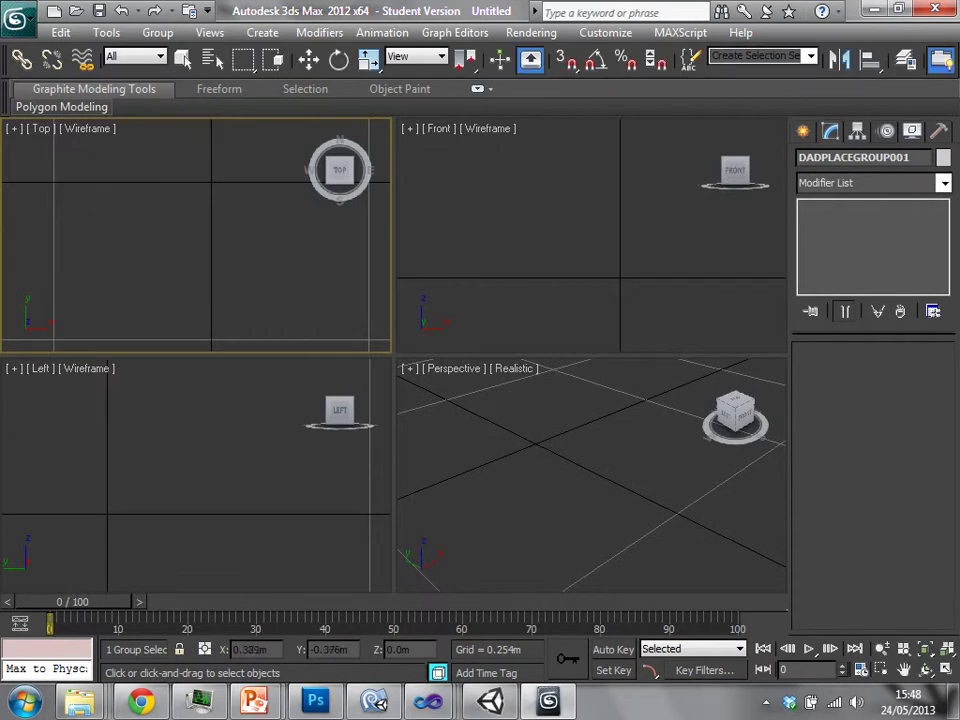
Step: Select all of the imported hand objects and frame them in a maximized Top view
{"action": "key", "text": "ctrl+a"}
{"action": "key", "text": "w"}
{"action": "key", "text": "z"}
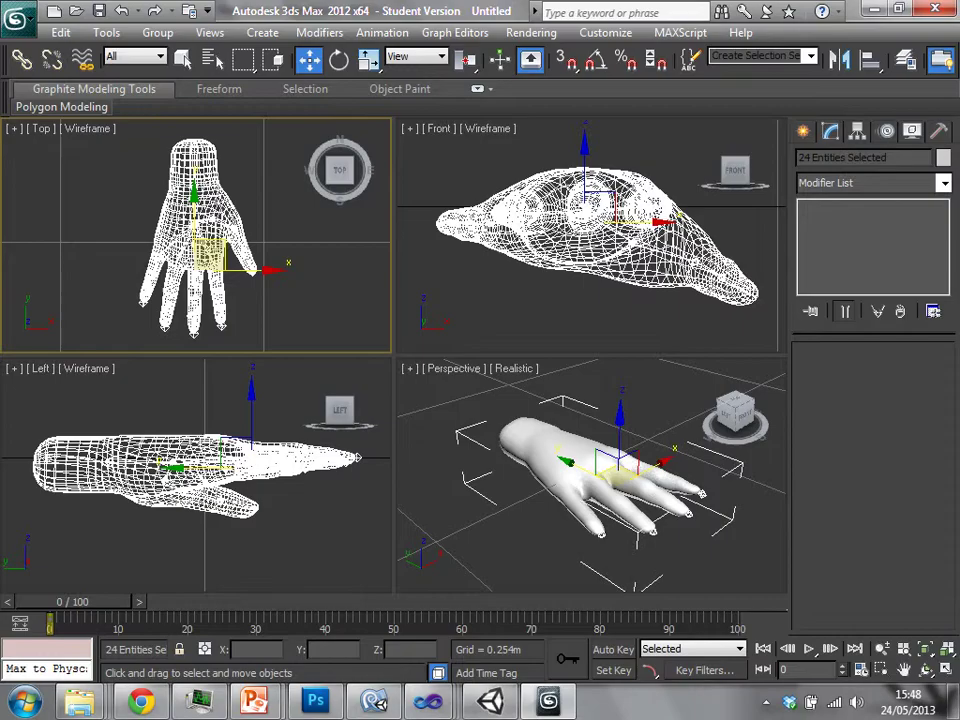
{"action": "key", "text": "alt+w"}
{"action": "middle_click_drag", "start_coordinate": [394, 355], "coordinate": [424, 346]}
{"action": "scroll", "coordinate": [424, 346], "scroll_direction": "up", "scroll_amount": 8}
{"action": "scroll", "coordinate": [424, 346], "scroll_direction": "down", "scroll_amount": 4}
{"action": "scroll", "coordinate": [395, 355], "scroll_direction": "down", "scroll_amount": 3}
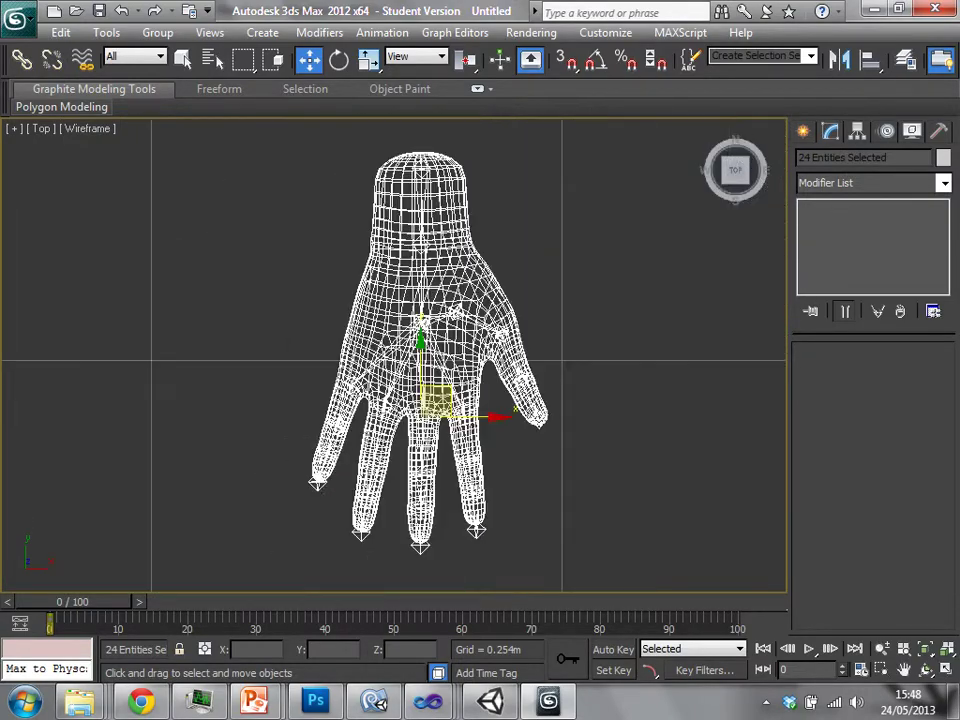
Step: Select the JNT_Wrist dummy joint to examine how the hand is rigged
{"action": "scroll", "coordinate": [395, 300], "scroll_direction": "up", "scroll_amount": 8}
{"action": "middle_click_drag", "start_coordinate": [441, 282], "coordinate": [445, 333]}
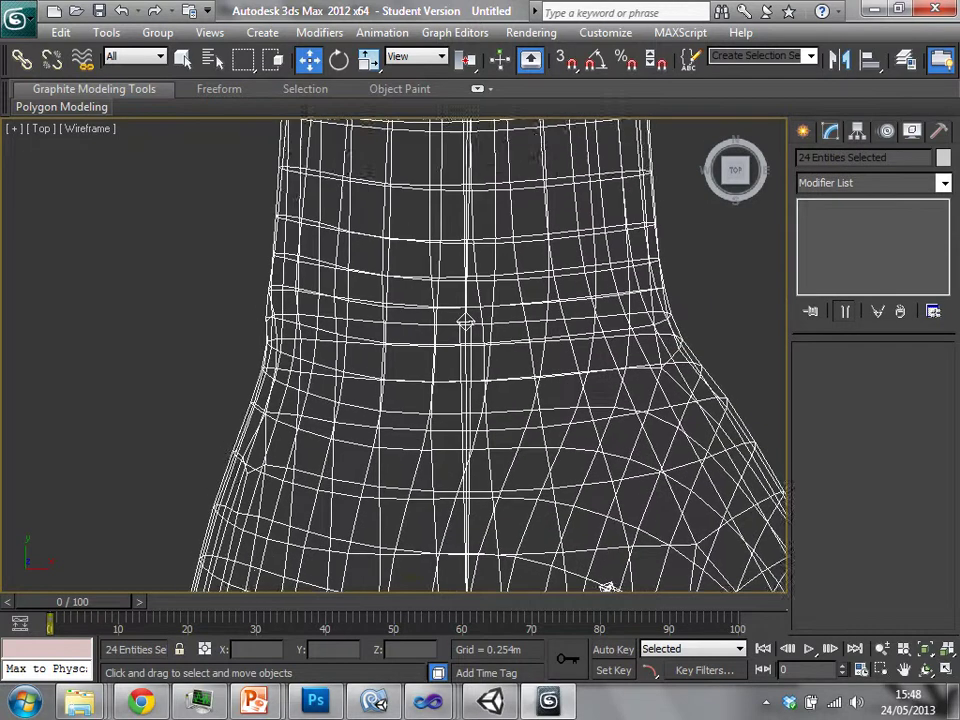
{"action": "scroll", "coordinate": [445, 333], "scroll_direction": "down", "scroll_amount": 2}
{"action": "left_click", "coordinate": [445, 333]}
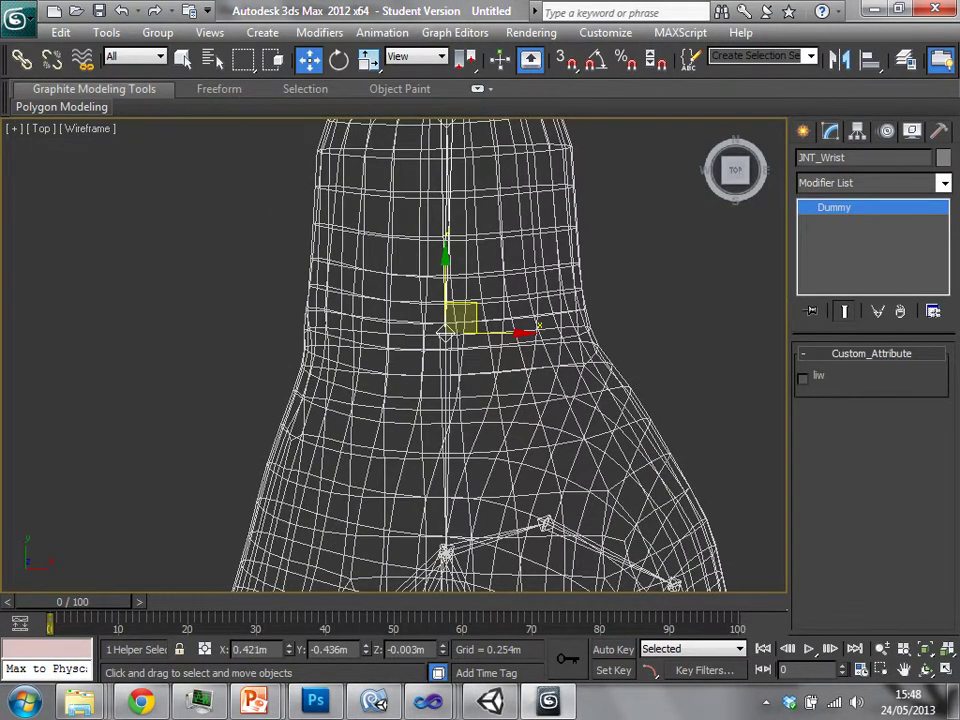
Step: Rotate the JNT_Pinky02 joint to about X -61, Y 45, Z 117 degrees to bend the little finger
{"action": "scroll", "coordinate": [430, 380], "scroll_direction": "down", "scroll_amount": 5}
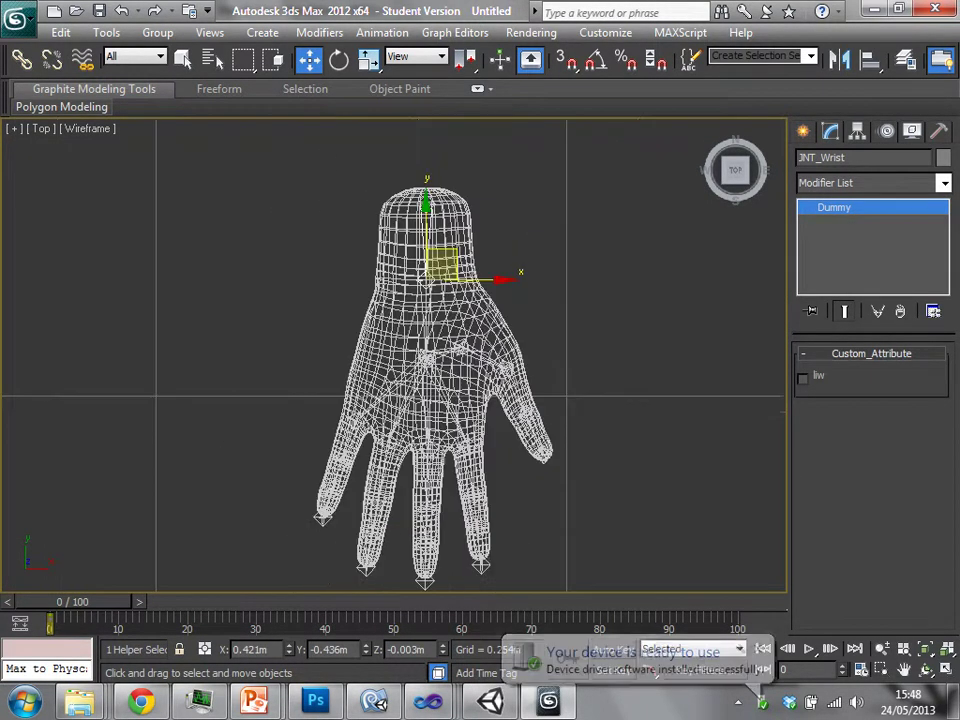
{"action": "left_click", "coordinate": [357, 444]}
{"action": "key", "text": "e"}
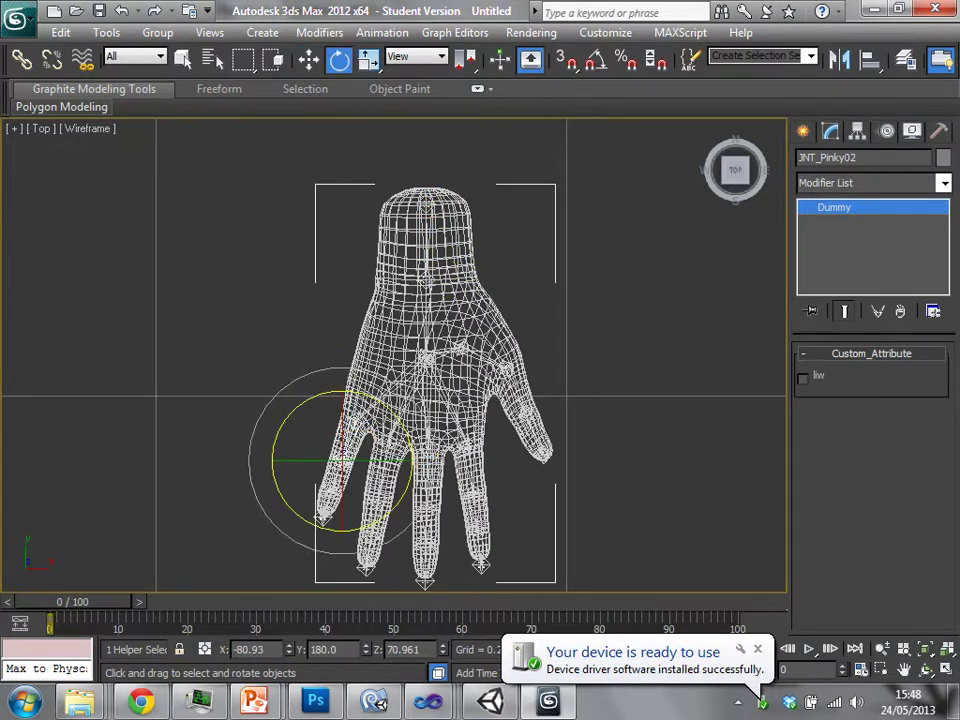
{"action": "middle_click_drag", "start_coordinate": [350, 440], "coordinate": [400, 410], "text": "alt"}
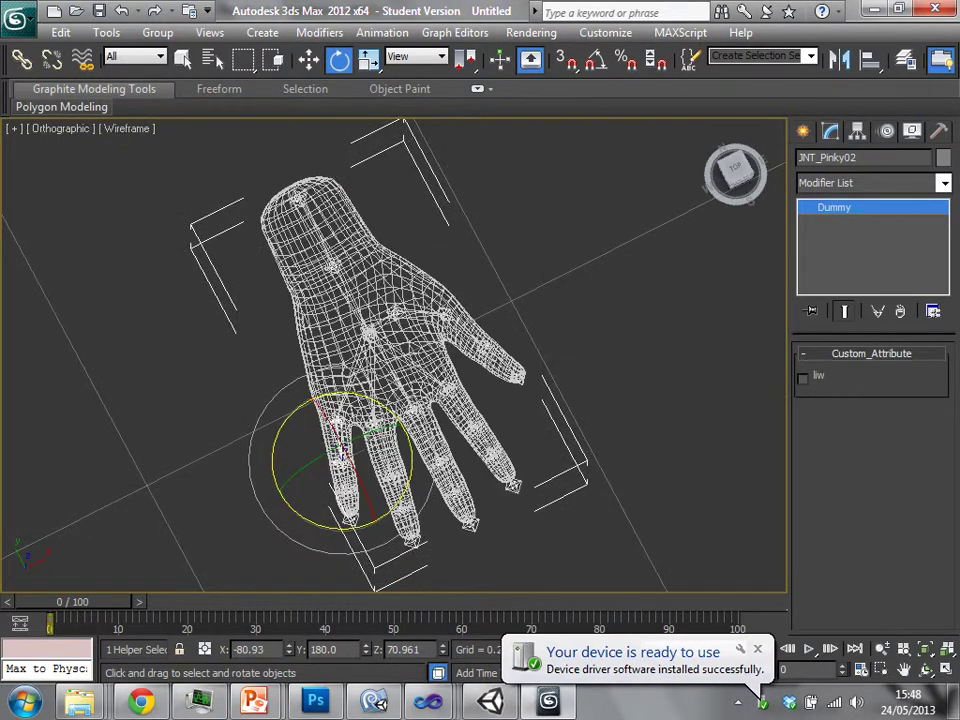
{"action": "middle_click_drag", "start_coordinate": [440, 325], "coordinate": [502, 310], "text": "alt"}
{"action": "left_click_drag", "start_coordinate": [385, 443], "coordinate": [436, 575]}
{"action": "middle_click_drag", "start_coordinate": [380, 400], "coordinate": [434, 368]}
{"action": "scroll", "coordinate": [434, 368], "scroll_direction": "up", "scroll_amount": 6}
{"action": "scroll", "coordinate": [395, 355], "scroll_direction": "down", "scroll_amount": 10}
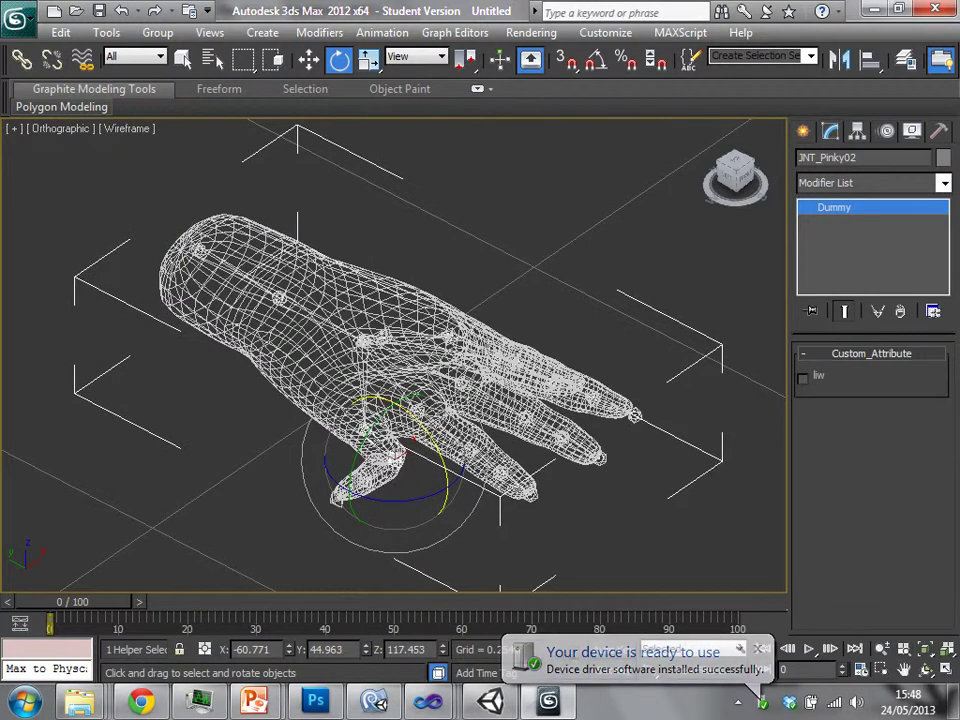
Step: Render the orthographic view of the posed hand despite missing maps, inspect the bent little finger up close, and close the render
{"action": "key", "text": "shift+q"}
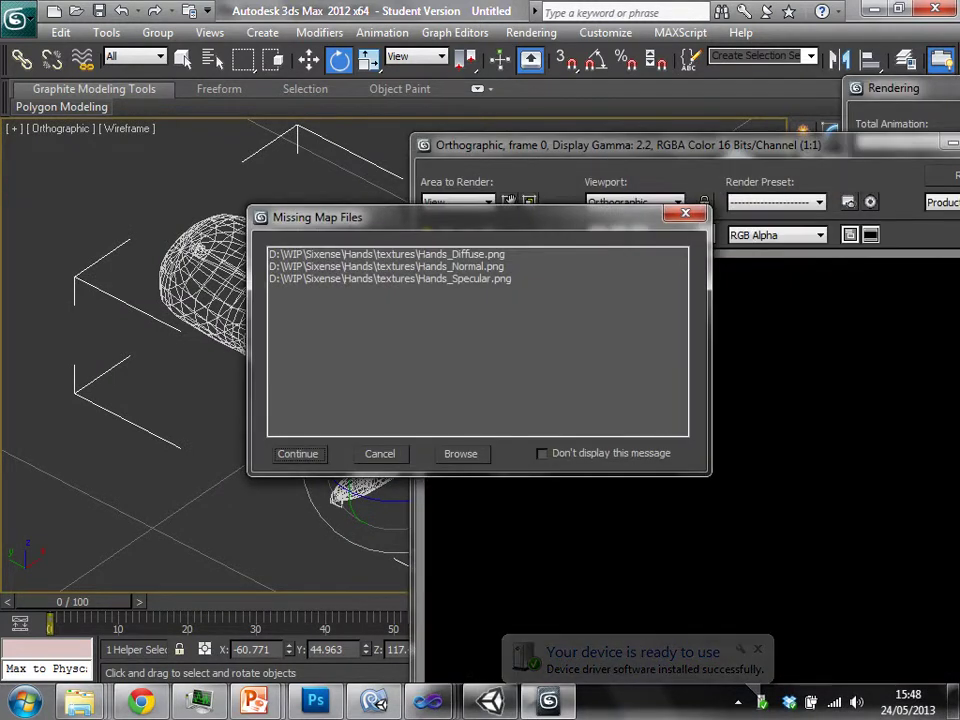
{"action": "key", "text": "Return"}
{"action": "left_click_drag", "start_coordinate": [640, 145], "coordinate": [485, 34]}
{"action": "scroll", "coordinate": [580, 450], "scroll_direction": "up", "scroll_amount": 2}
{"action": "scroll", "coordinate": [580, 450], "scroll_direction": "down", "scroll_amount": 1}
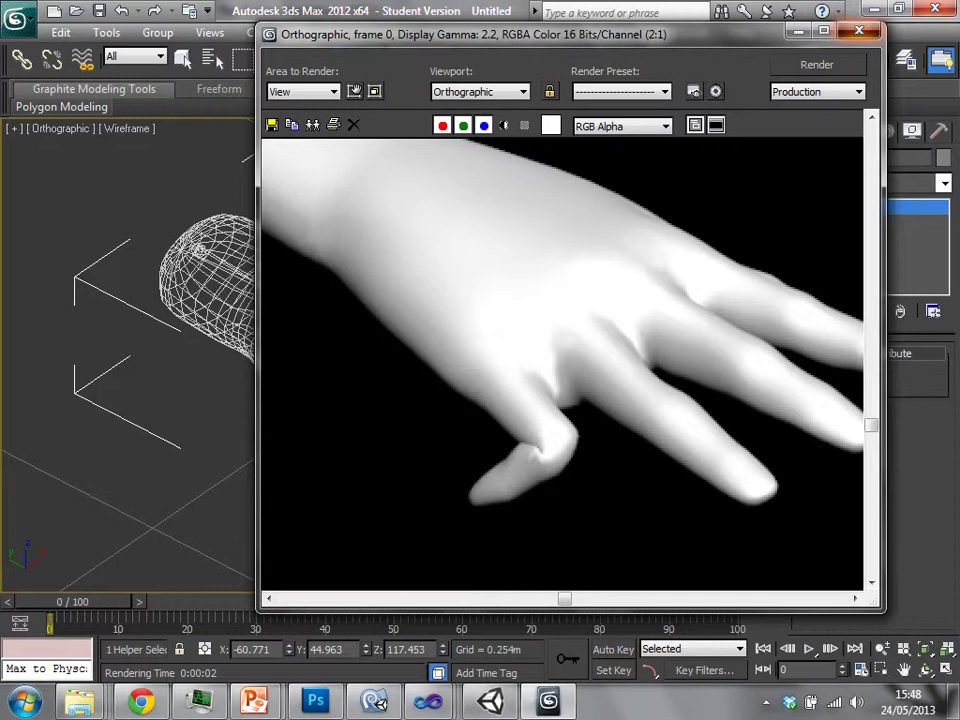
{"action": "left_click", "coordinate": [859, 31]}
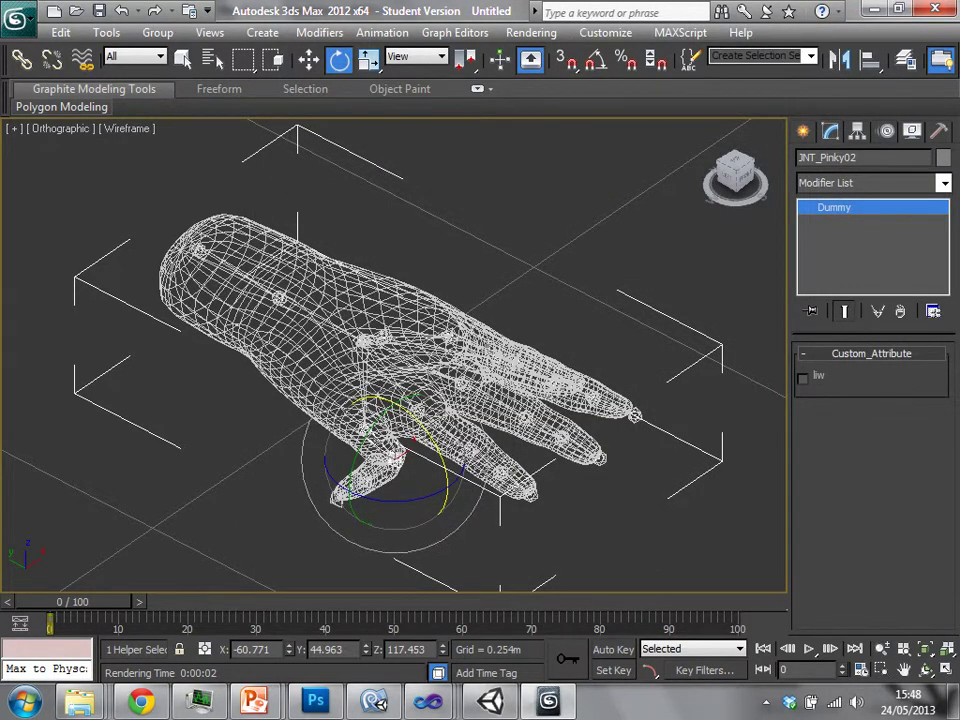
Step: Return to Unity, postponing the Windows restart, and examine the states and transitions in the SixenseHandAnimator graph
{"action": "mouse_move", "coordinate": [75, 601]}
{"action": "left_mouse_down"}
{"action": "mouse_move", "coordinate": [214, 601]}
{"action": "mouse_move", "coordinate": [73, 601]}
{"action": "left_mouse_up"}
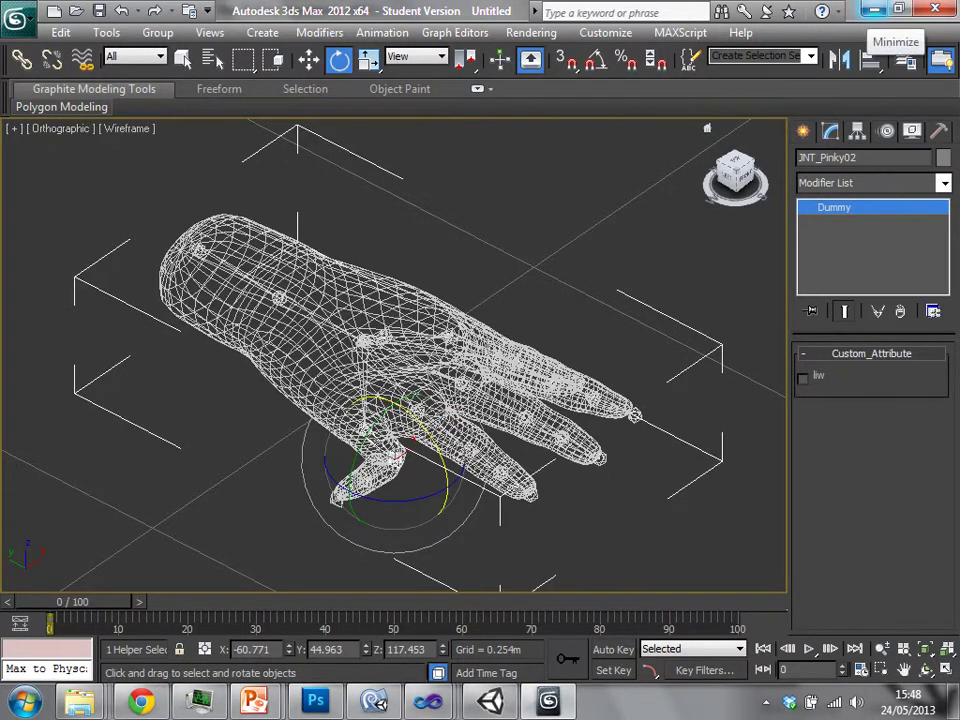
{"action": "left_click", "coordinate": [874, 9]}
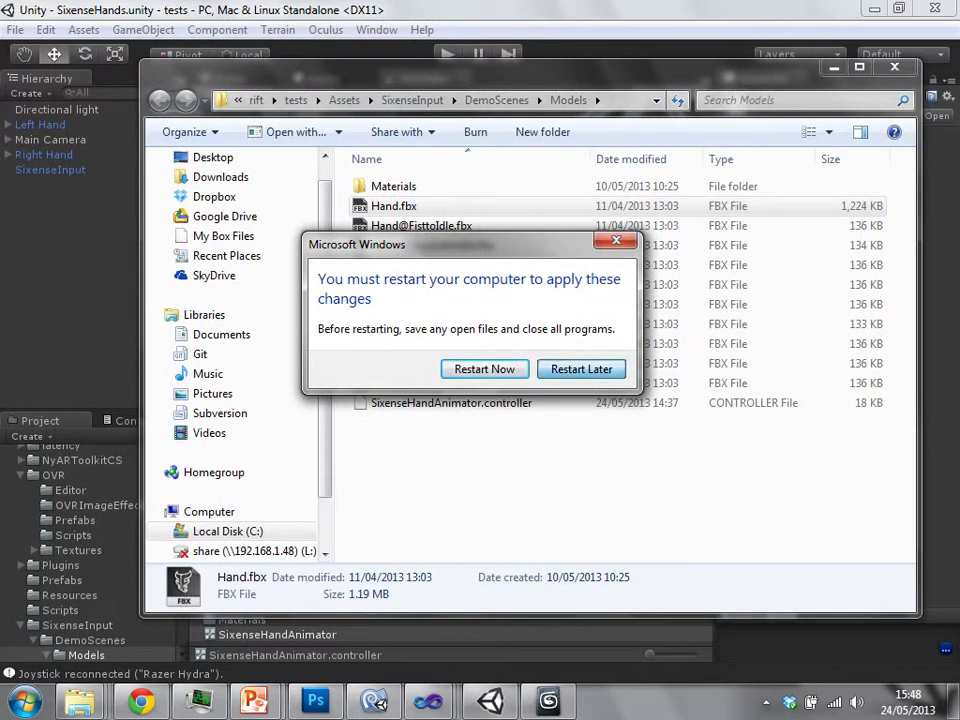
{"action": "left_click", "coordinate": [581, 369]}
{"action": "left_click", "coordinate": [622, 12]}
{"action": "middle_click_drag", "start_coordinate": [620, 270], "coordinate": [481, 317]}
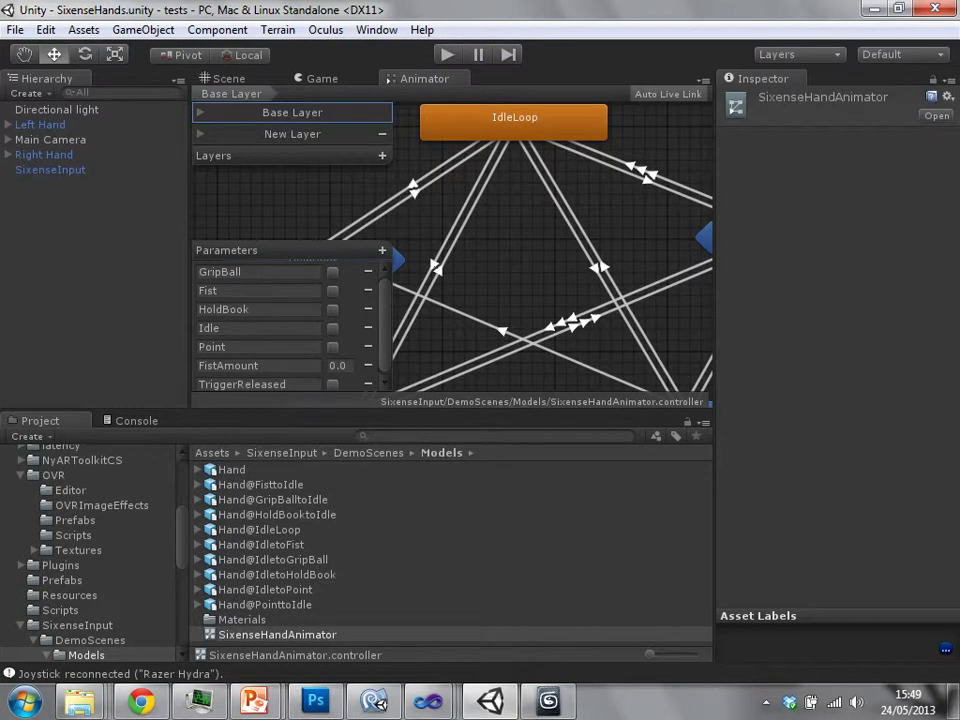
{"action": "middle_click_drag", "start_coordinate": [481, 258], "coordinate": [574, 130]}
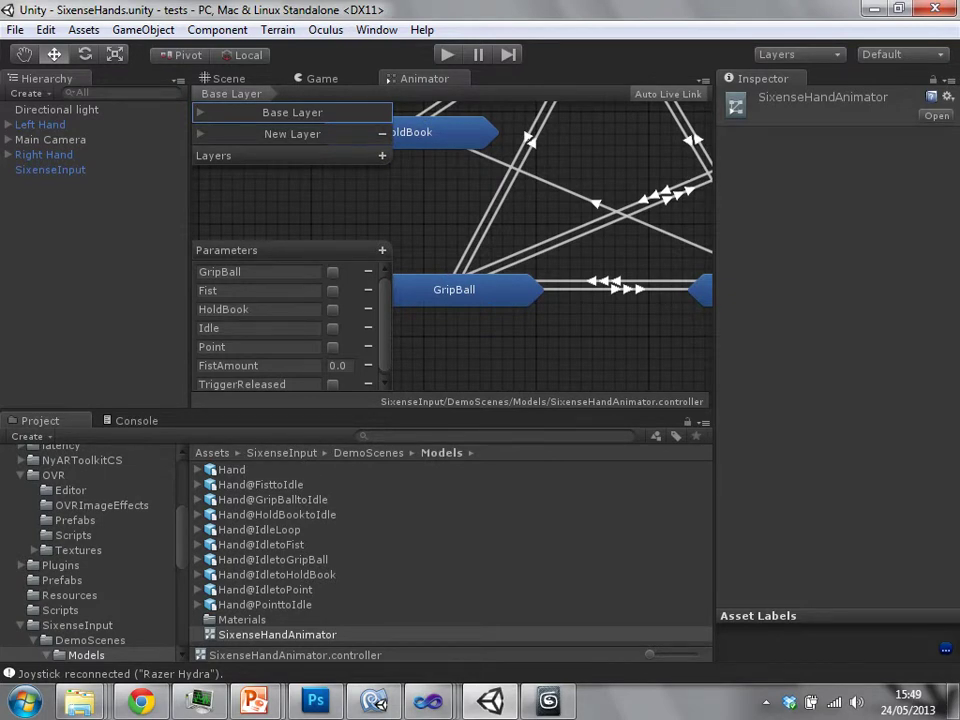
{"action": "middle_click_drag", "start_coordinate": [574, 130], "coordinate": [479, 188]}
{"action": "left_click", "coordinate": [80, 702]}
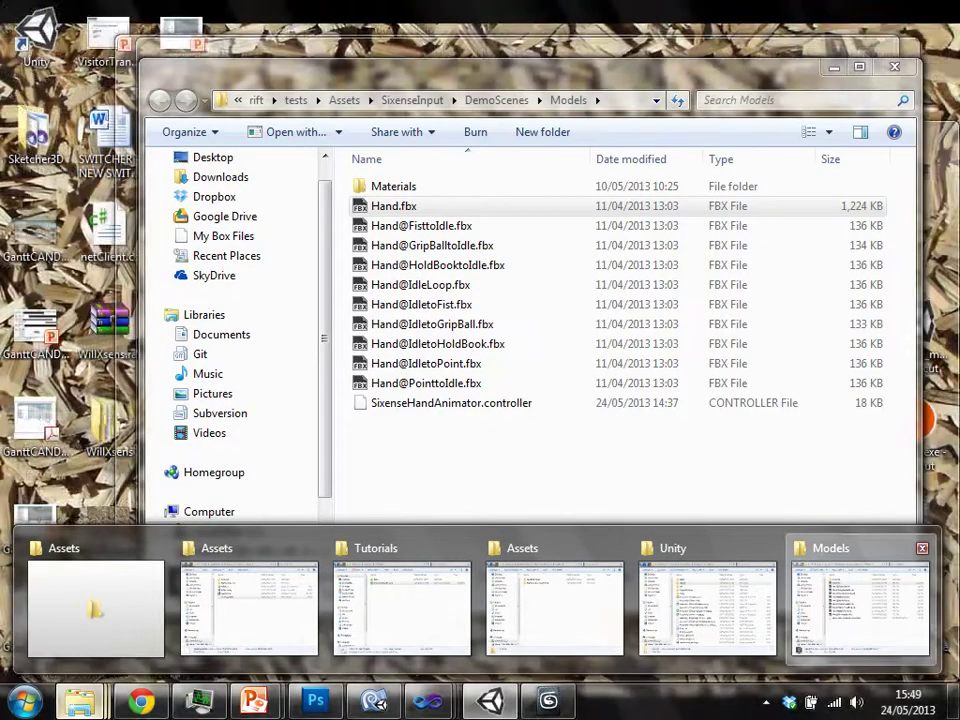
{"action": "left_click", "coordinate": [860, 607]}
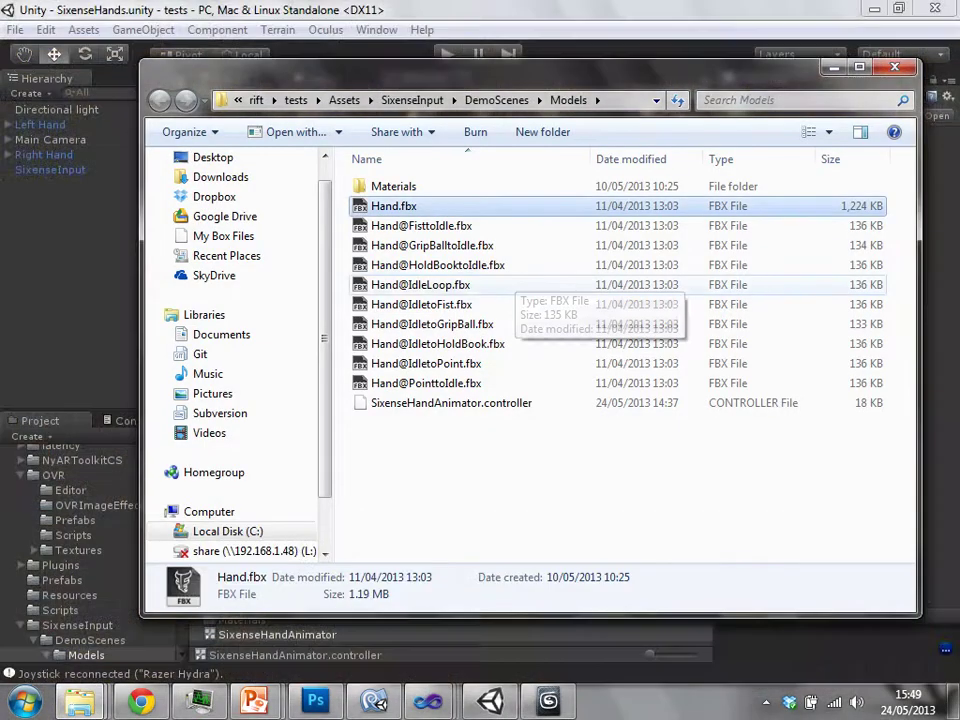
{"action": "left_click_drag", "start_coordinate": [420, 226], "coordinate": [287, 296]}
{"action": "left_click", "coordinate": [343, 306]}
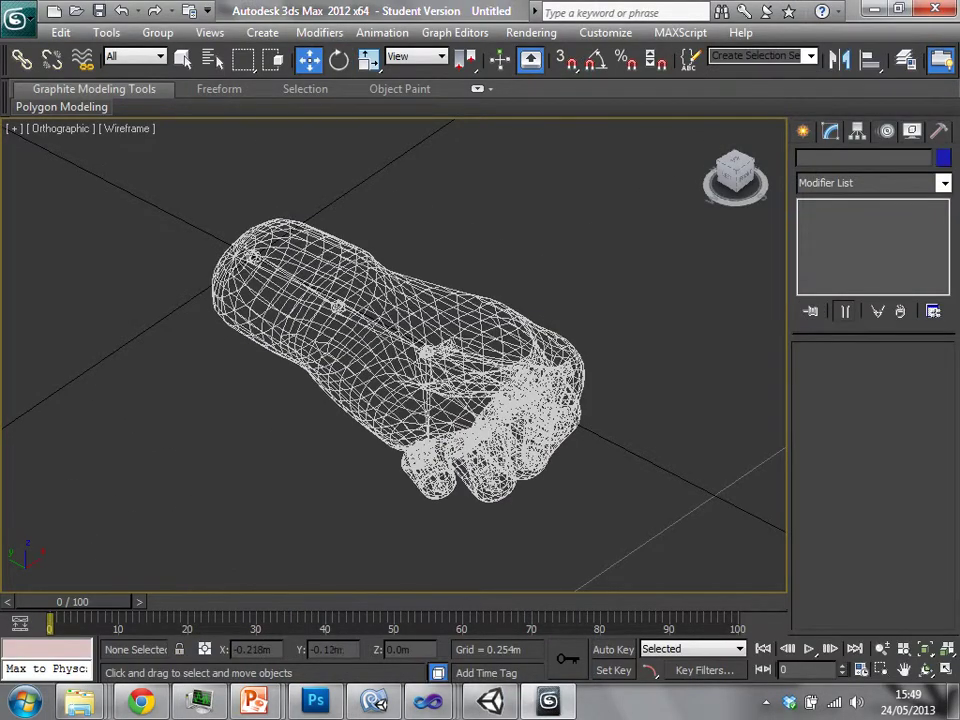
{"action": "left_click_drag", "start_coordinate": [72, 601], "coordinate": [100, 601]}
{"action": "key", "text": "w"}
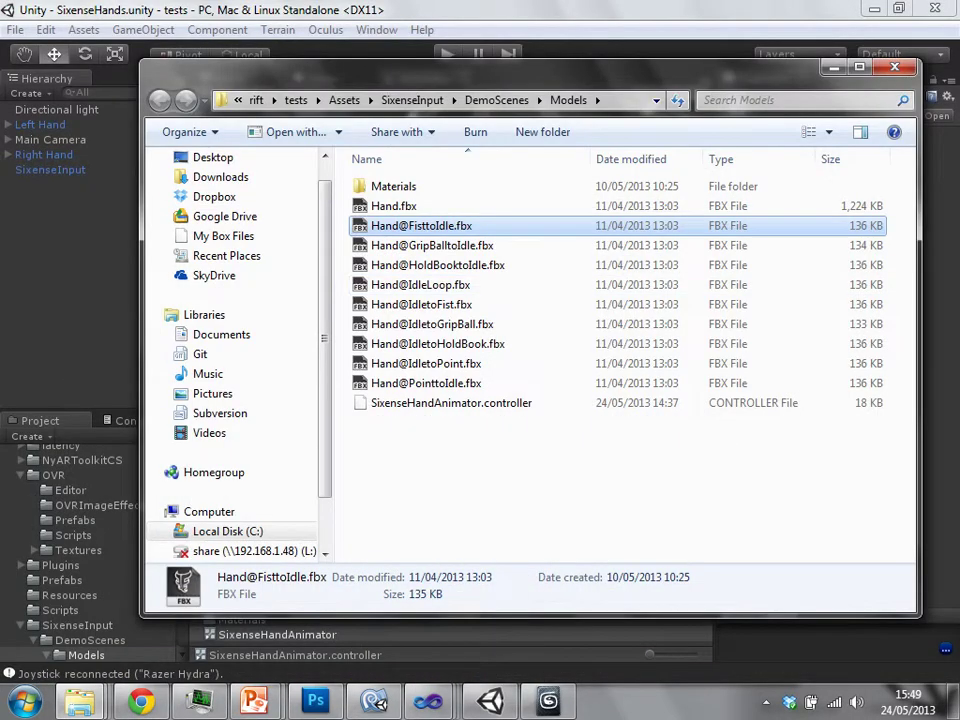
Step: Switch back to Unity and expand the animator's Base Layer settings to examine the IK Pass option
{"action": "key", "text": "alt+Tab"}
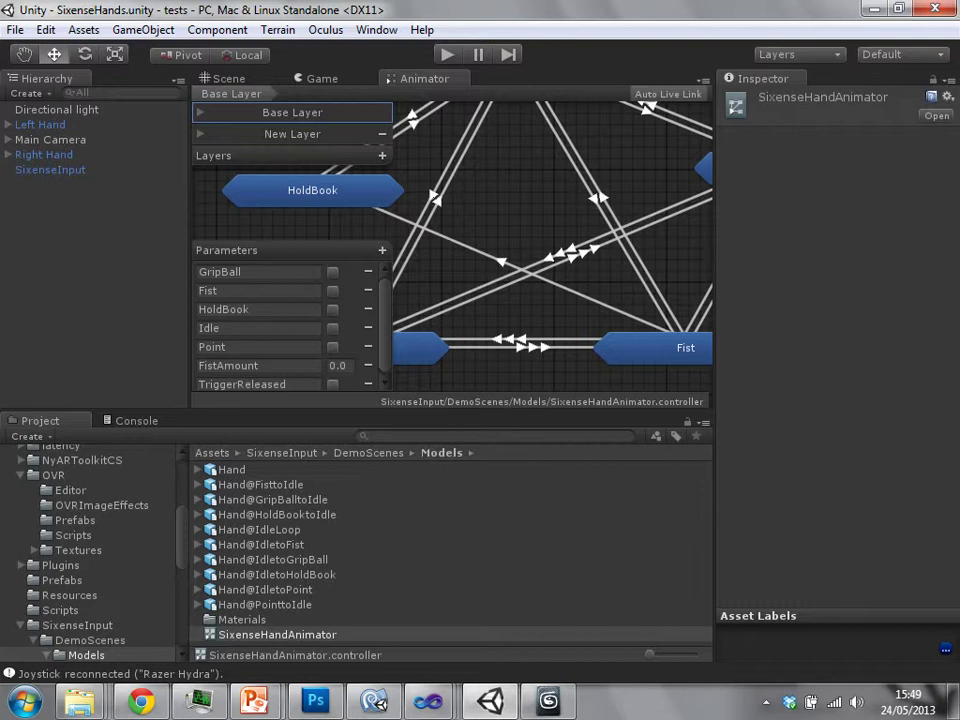
{"action": "left_click", "coordinate": [200, 113]}
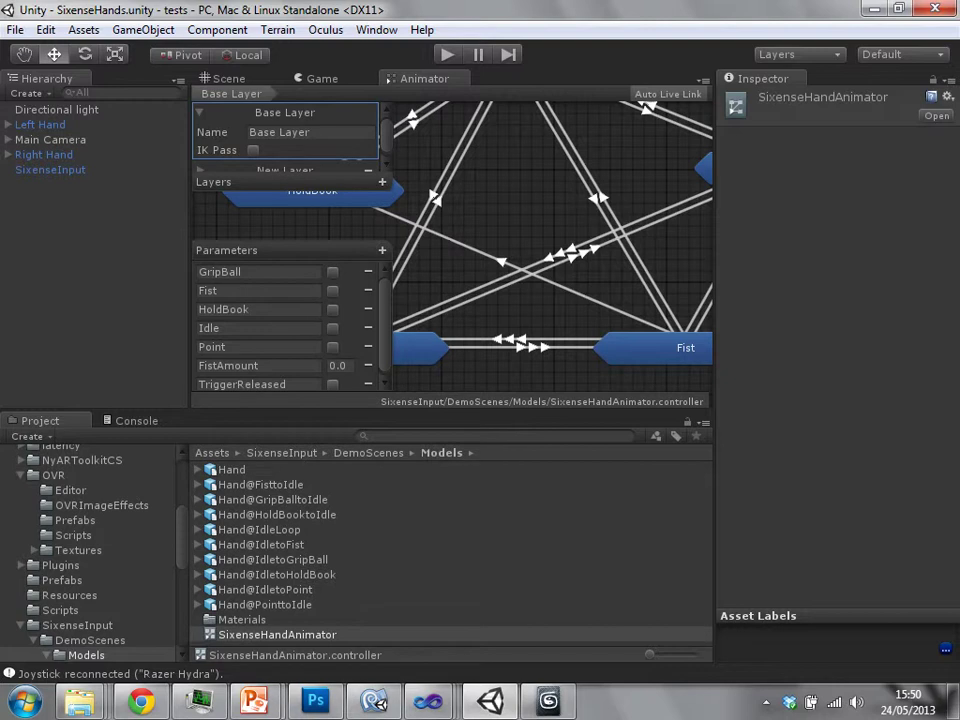
{"action": "left_click", "coordinate": [200, 113]}
{"action": "left_click", "coordinate": [200, 113]}
{"action": "left_click", "coordinate": [199, 112]}
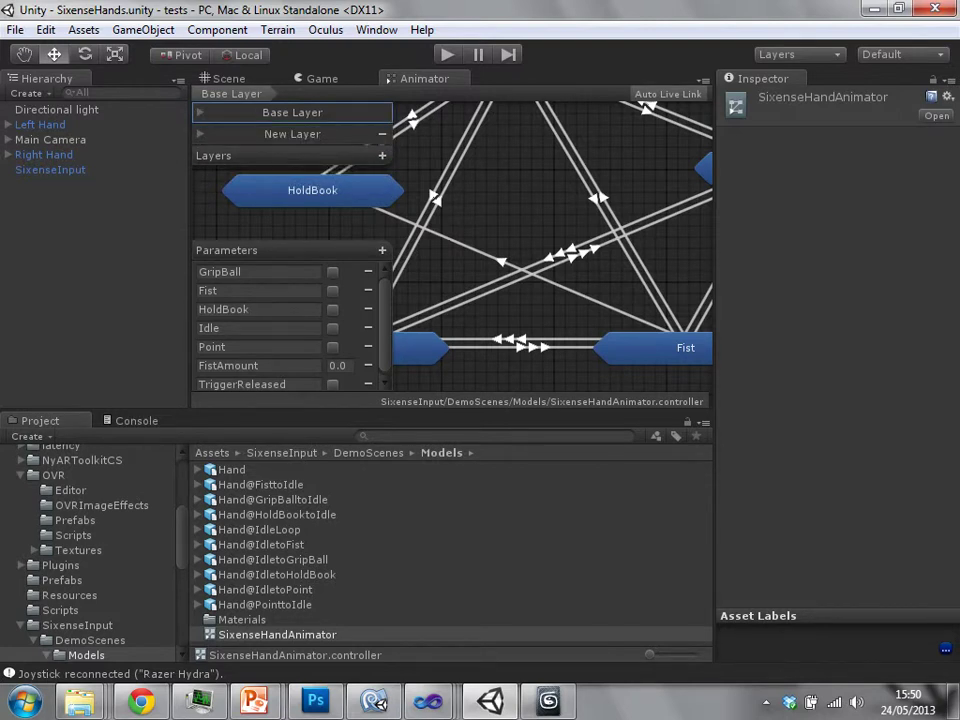
{"action": "left_click", "coordinate": [200, 112]}
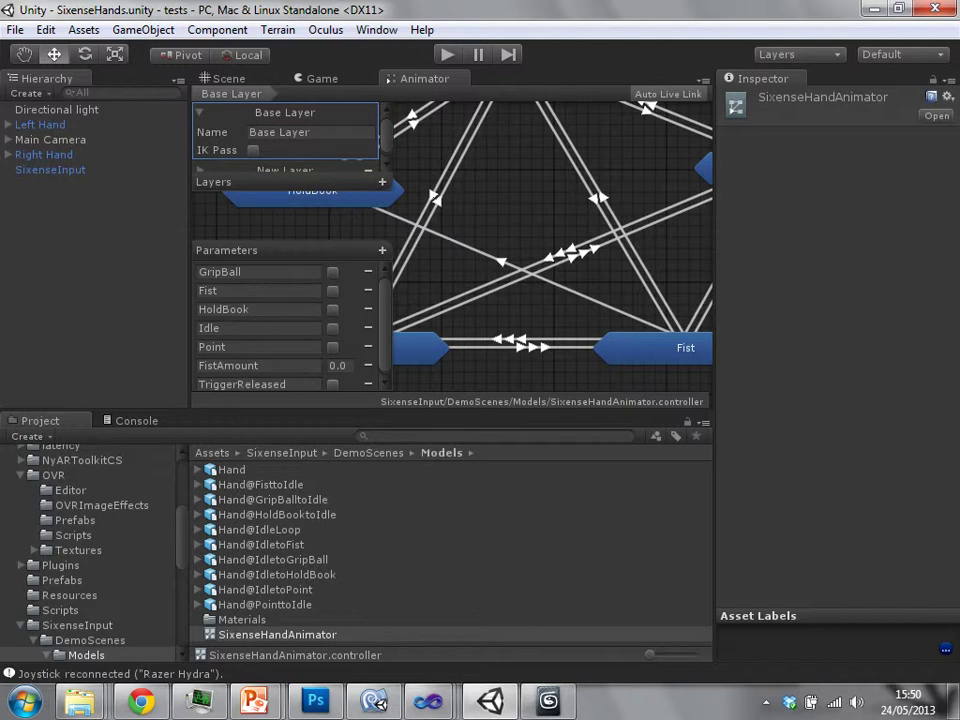
Step: Show the Animation slide with the IK Pass highlight in the PowerPoint slide show, and return to Unity
{"action": "mouse_move", "coordinate": [254, 700]}
{"action": "left_click", "coordinate": [354, 578]}
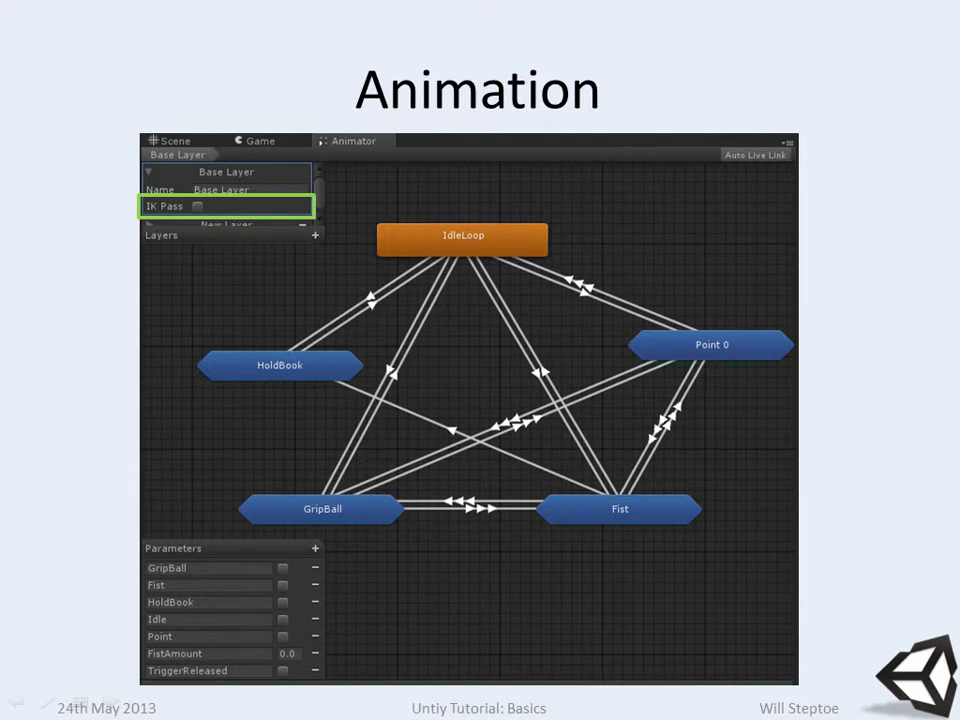
{"action": "key", "text": "alt+Tab"}
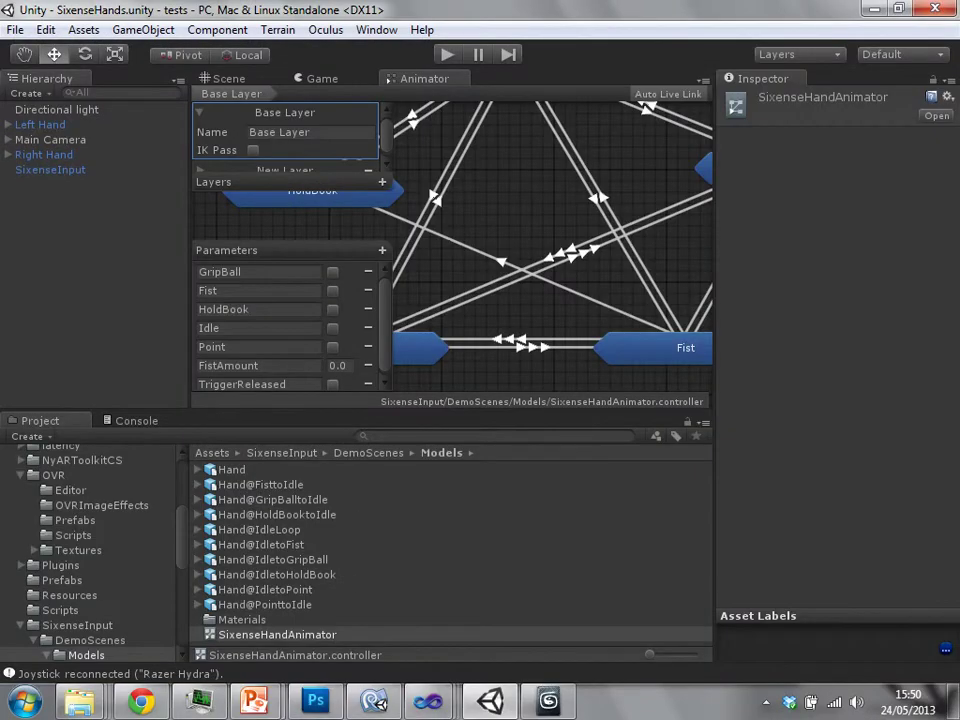
Step: Run the SixenseHands scene, examine the Left Hand's animation up close in the Scene view, and stop playback
{"action": "key", "text": "ctrl+p"}
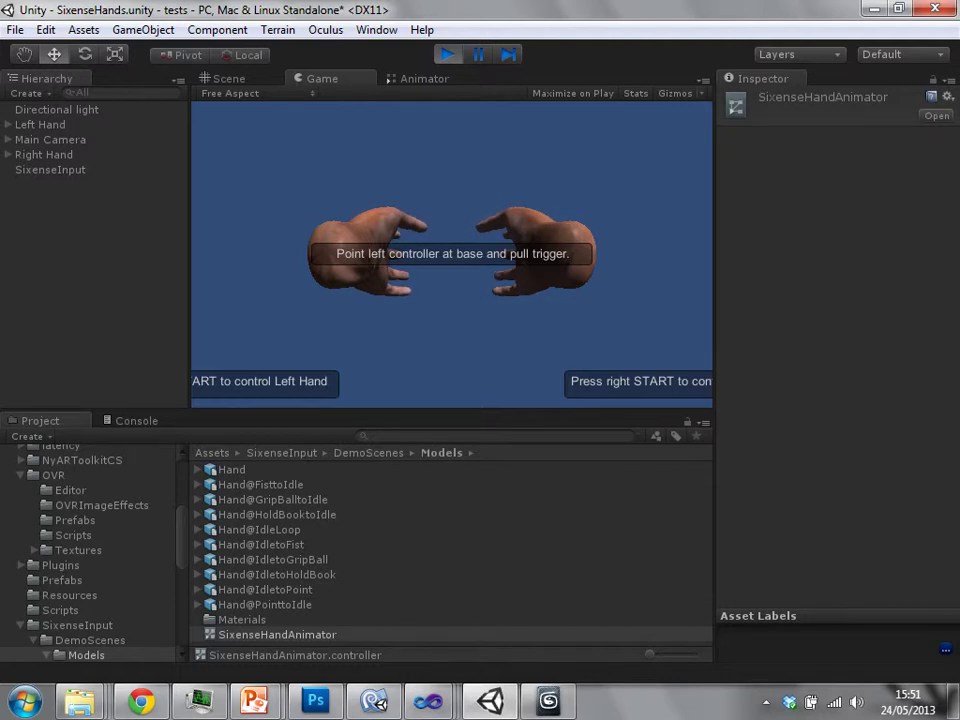
{"action": "left_click", "coordinate": [40, 125]}
{"action": "left_click", "coordinate": [228, 78]}
{"action": "middle_click_drag", "start_coordinate": [450, 255], "coordinate": [460, 255]}
{"action": "scroll", "coordinate": [460, 255], "scroll_direction": "up", "scroll_amount": 10}
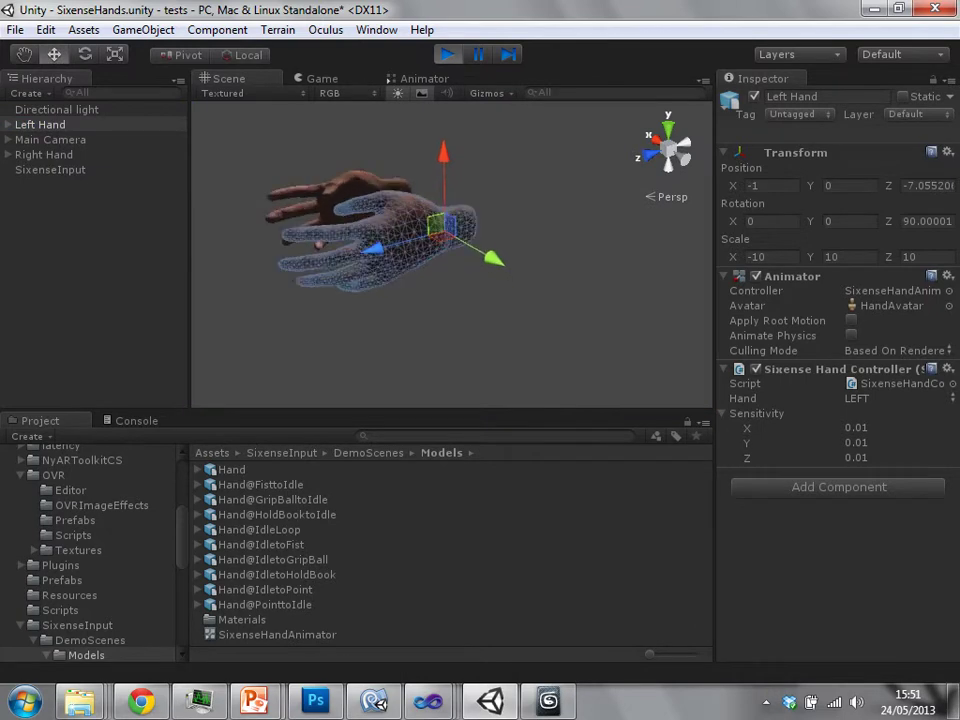
{"action": "middle_click_drag", "start_coordinate": [555, 154], "coordinate": [700, 320]}
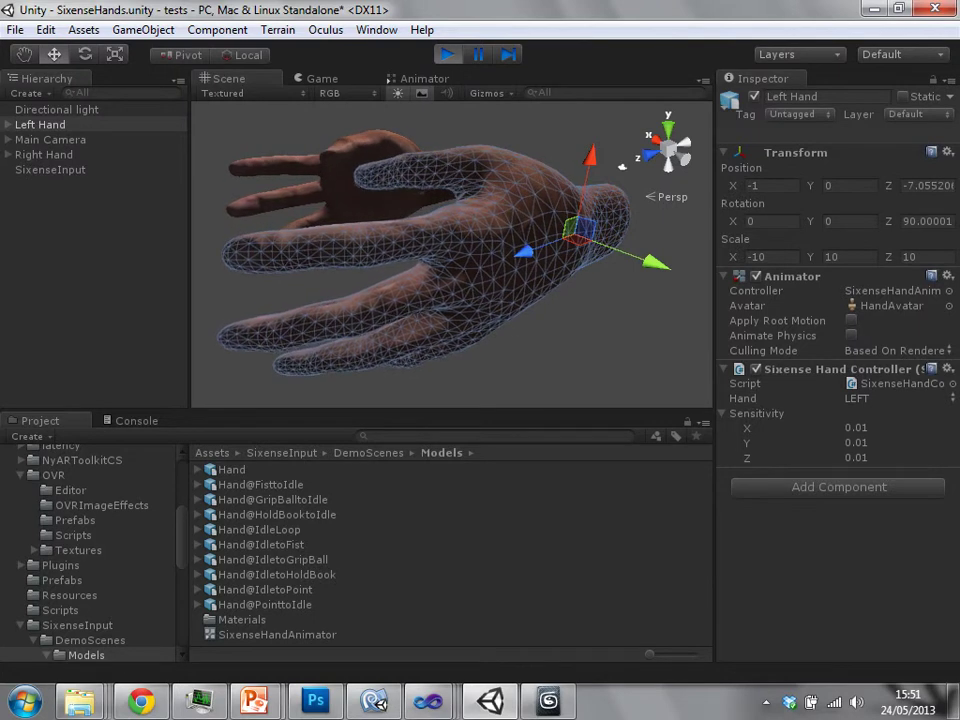
{"action": "key", "text": "ctrl+p"}
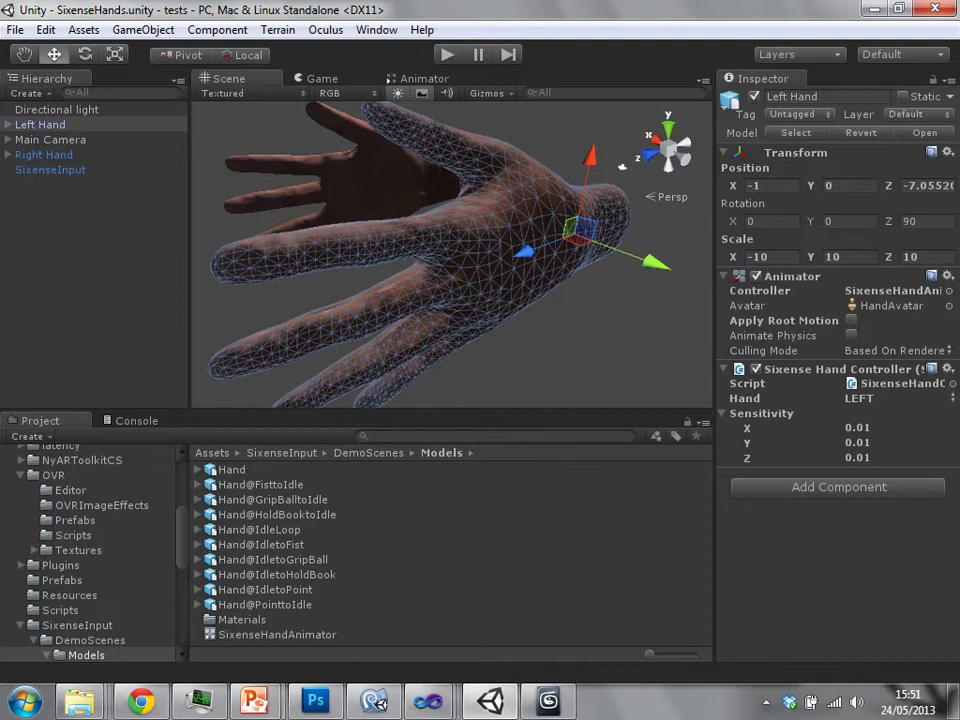
Step: Open the Left Hand's SixenseHandController script in Visual Studio and examine how controller buttons set the animator parameters
{"action": "left_click", "coordinate": [898, 384]}
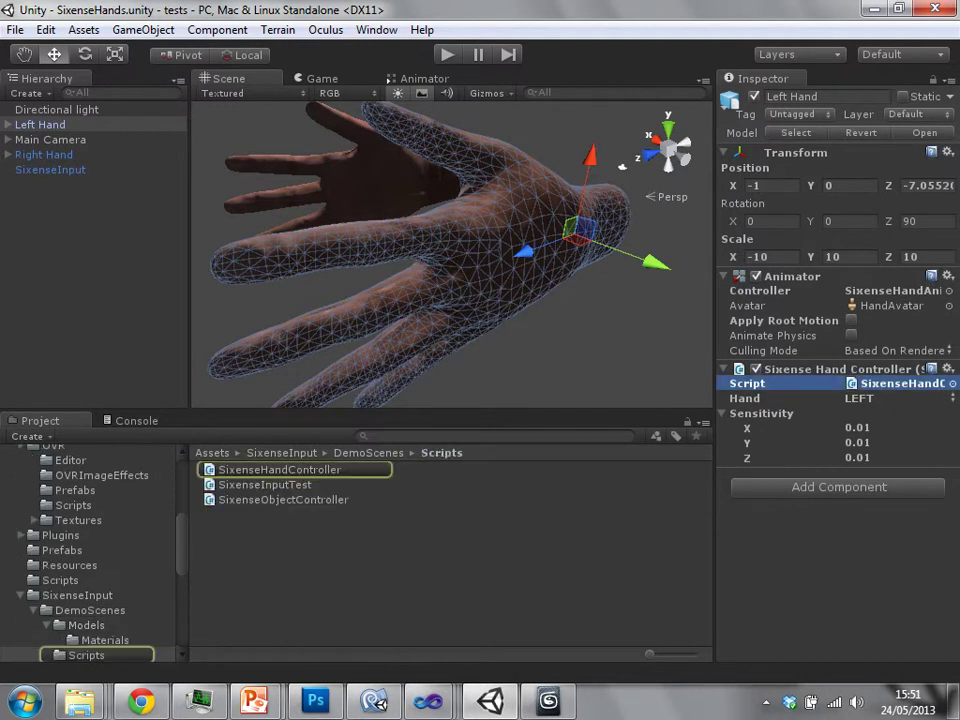
{"action": "double_click", "coordinate": [280, 470]}
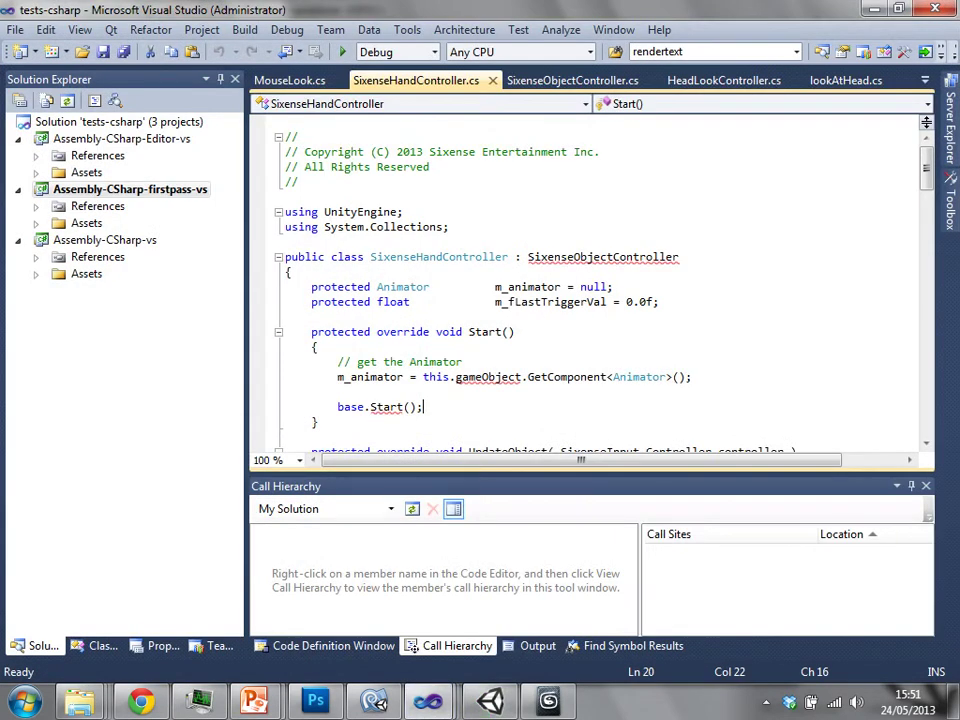
{"action": "scroll", "coordinate": [590, 285], "scroll_direction": "down", "scroll_amount": 14}
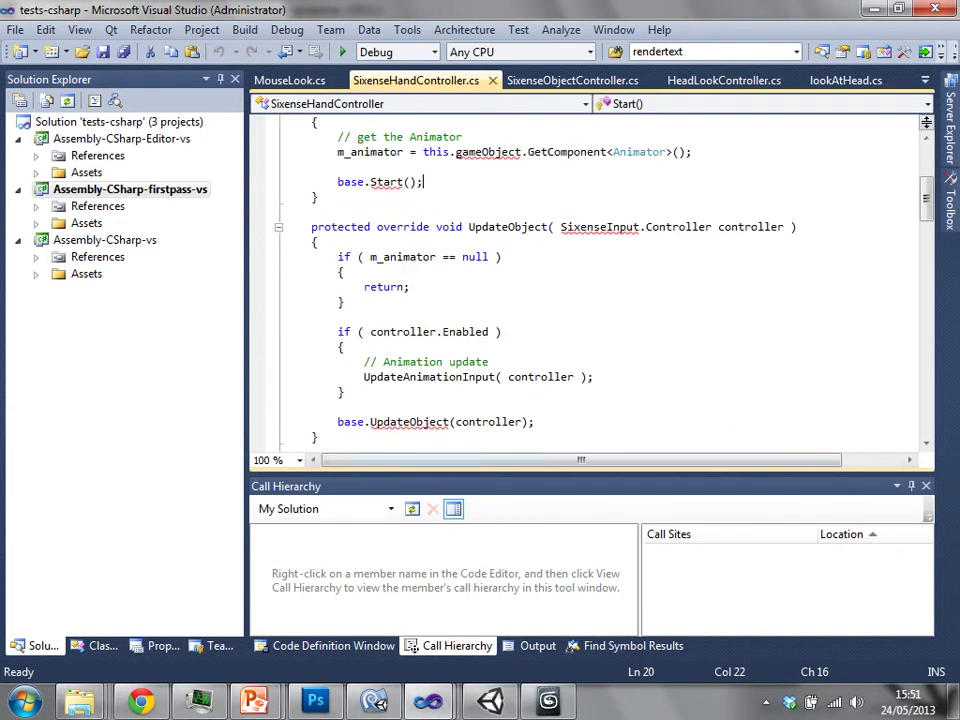
{"action": "scroll", "coordinate": [590, 285], "scroll_direction": "down", "scroll_amount": 16}
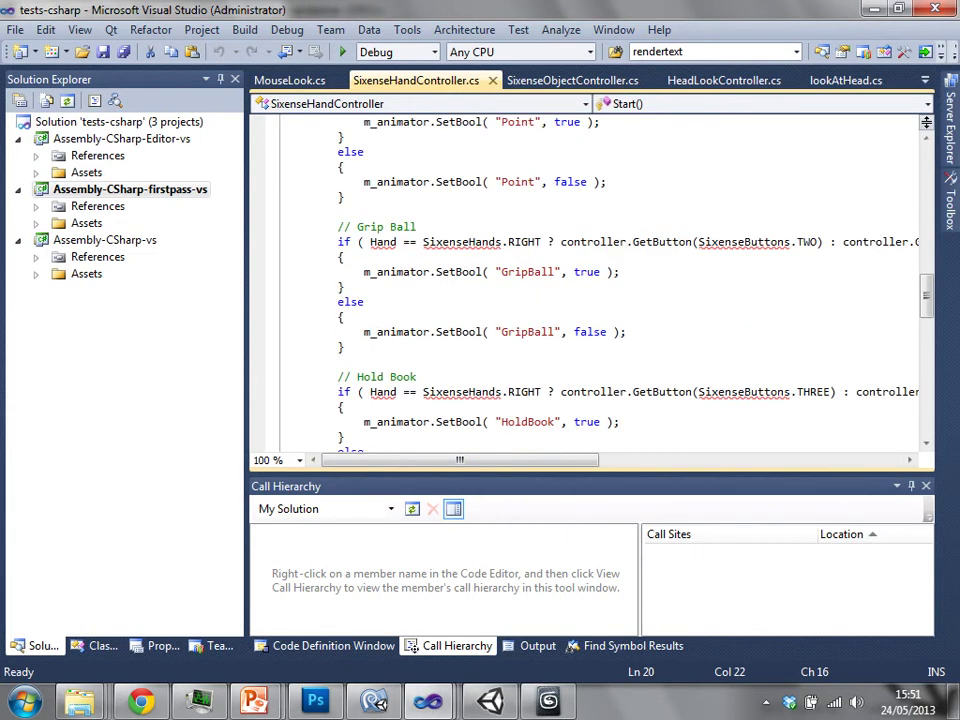
{"action": "scroll", "coordinate": [590, 285], "scroll_direction": "up", "scroll_amount": 2}
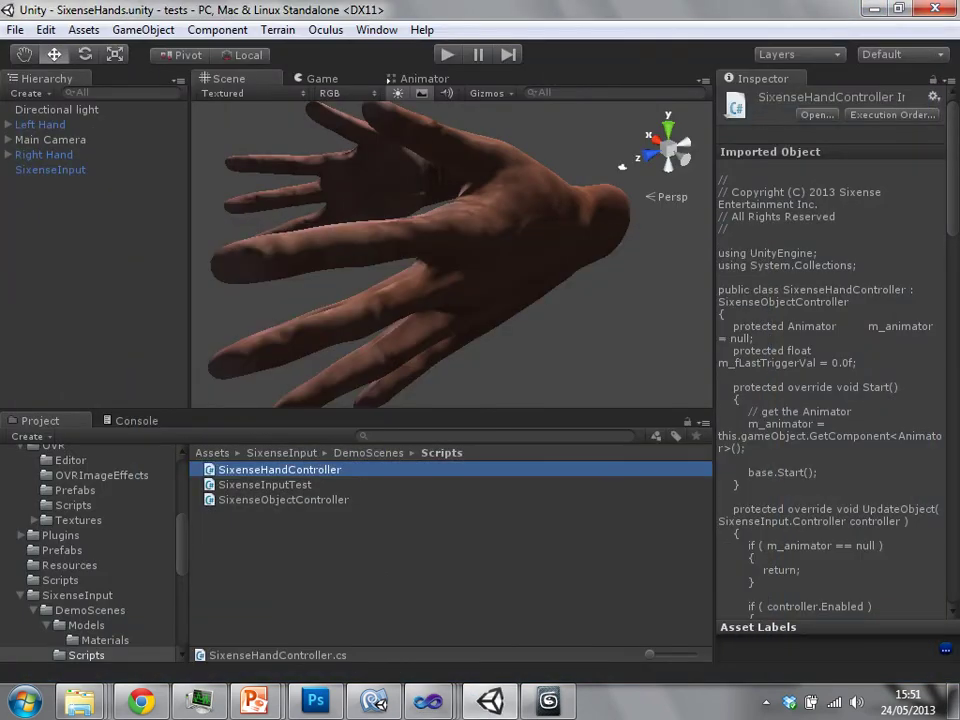
Step: Switch to the PowerPoint slide show at the Animation slide
{"action": "mouse_move", "coordinate": [255, 701]}
{"action": "left_click", "coordinate": [349, 665]}
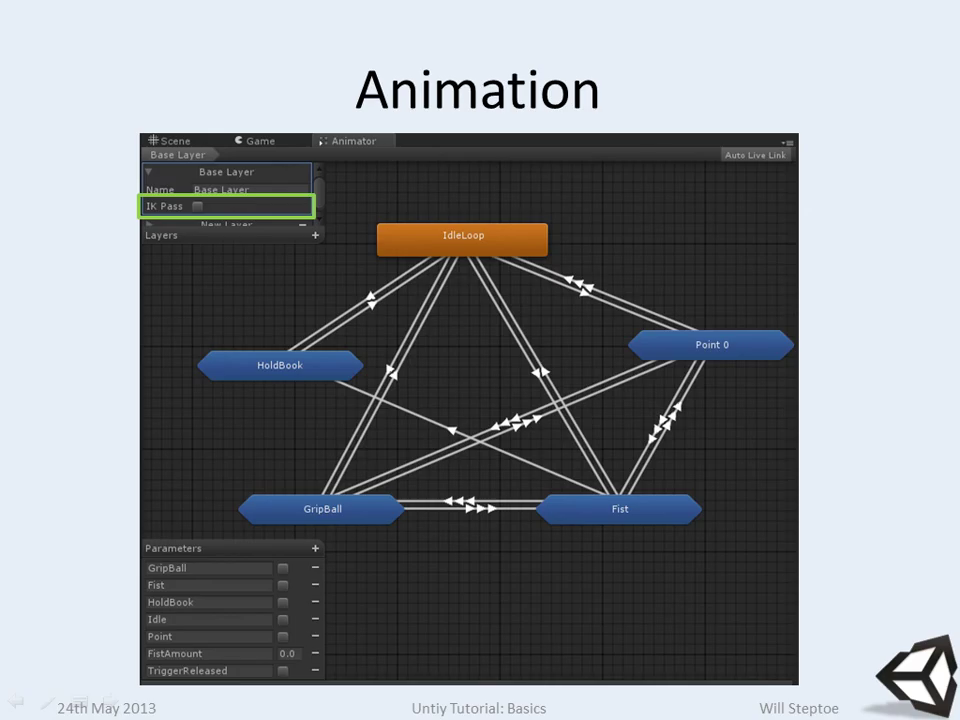